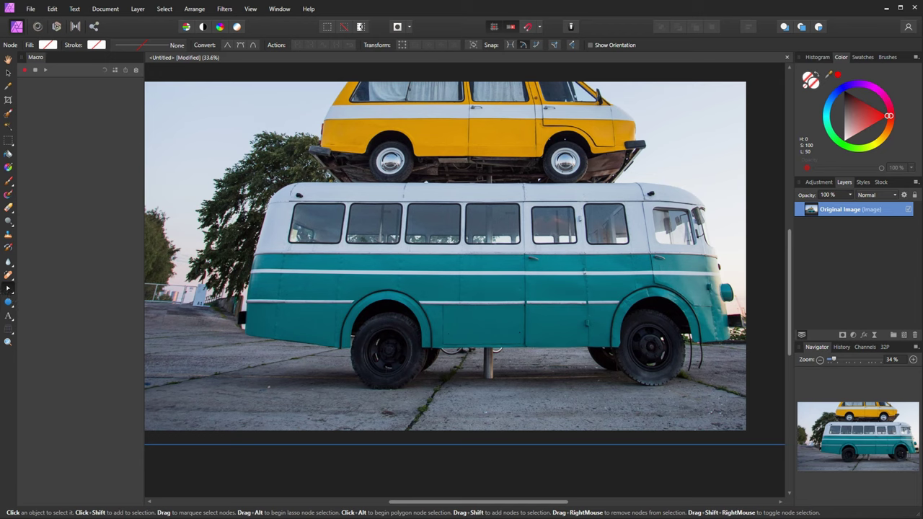
- Switch from the Node Tool to the Pen Tool with the P shortcut
key("p")
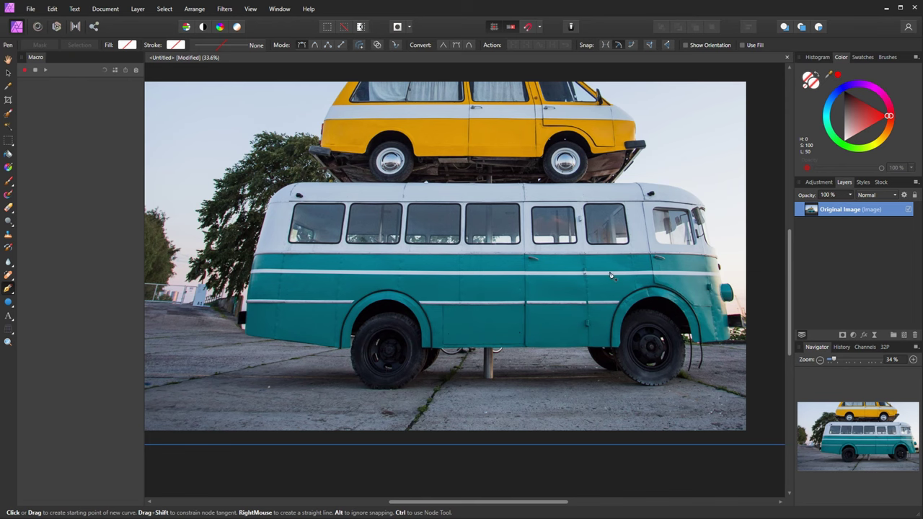
- Zoom in and place Pen nodes along the bus roof, front top corner and down the front
scroll(584, 276, "up", 2)
scroll(584, 276, "left", 2)
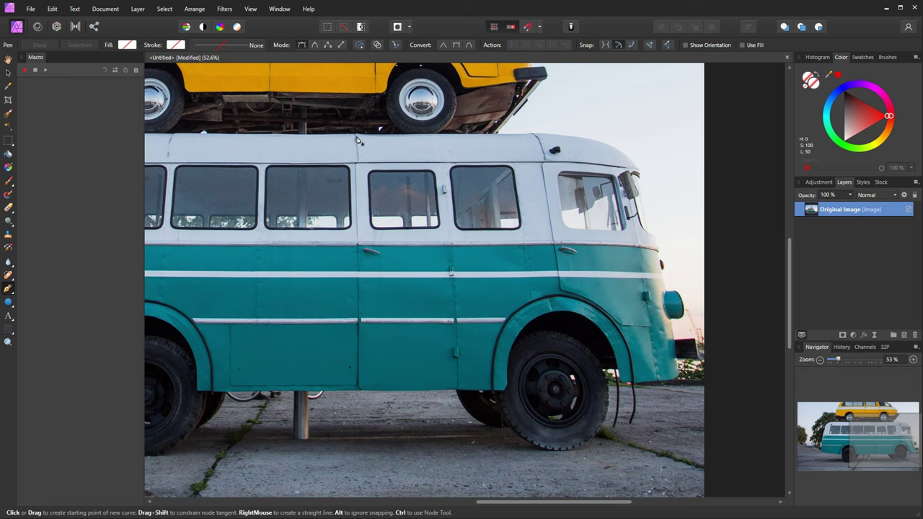
left_click(356, 136)
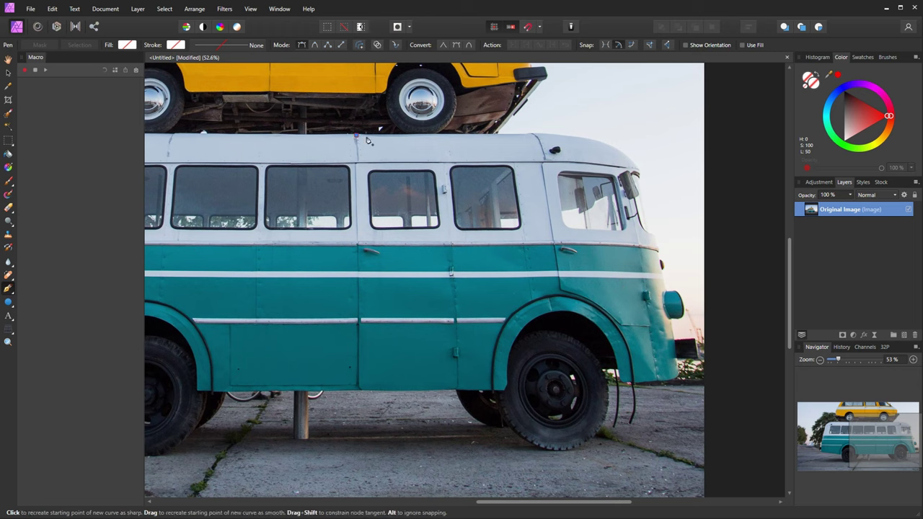
left_click(549, 134)
left_click(638, 167)
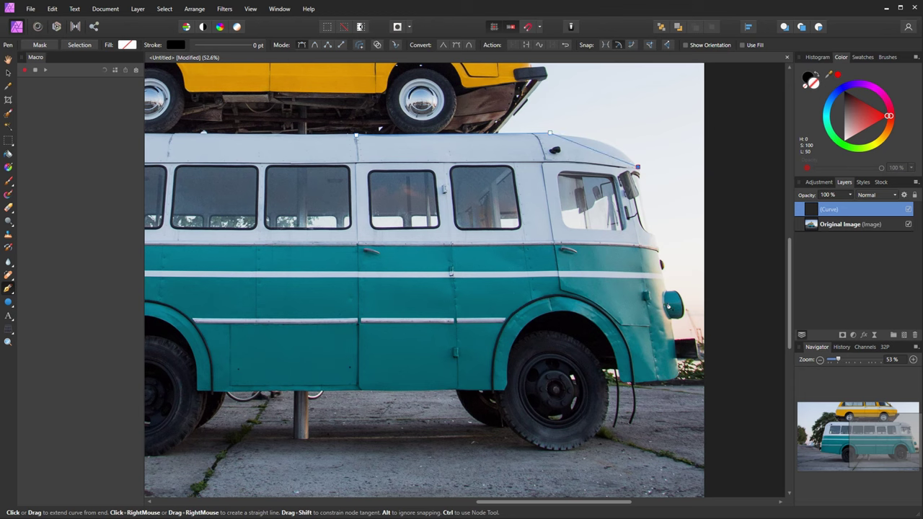
left_click(675, 380)
- Continue the outline under the right wheel and along the bottom, closing it at the roof start
left_click(587, 449)
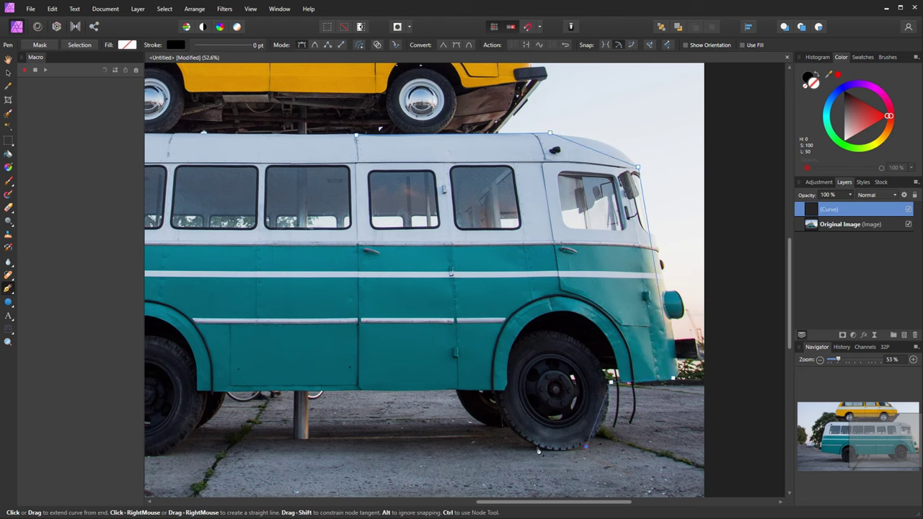
left_click(532, 449)
left_click(496, 394)
left_click(360, 390)
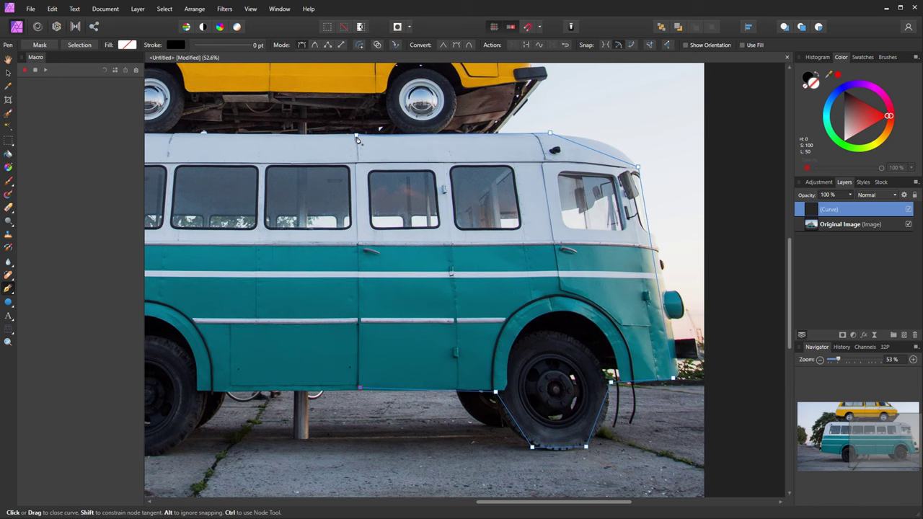
left_click(356, 136)
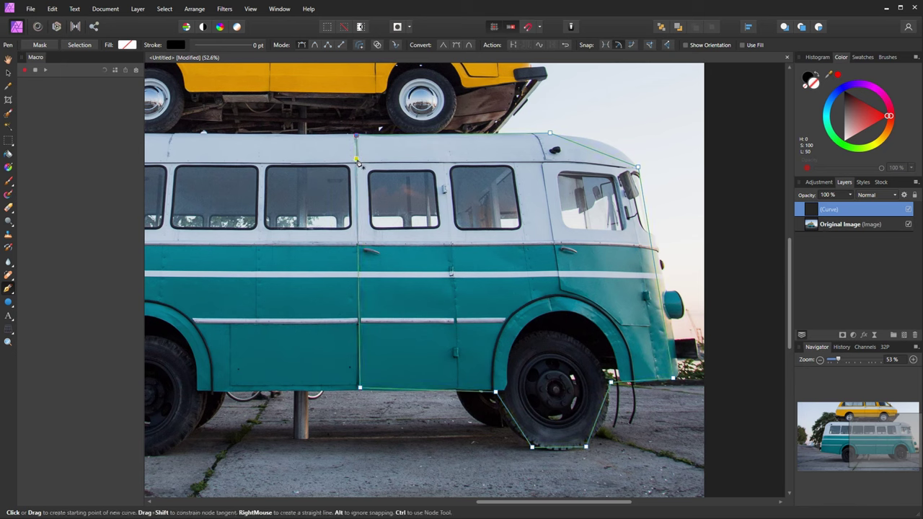
left_click(842, 226)
- Drag Original Image onto the Curve layer to clip it, and expand the Curve
double_click(856, 227)
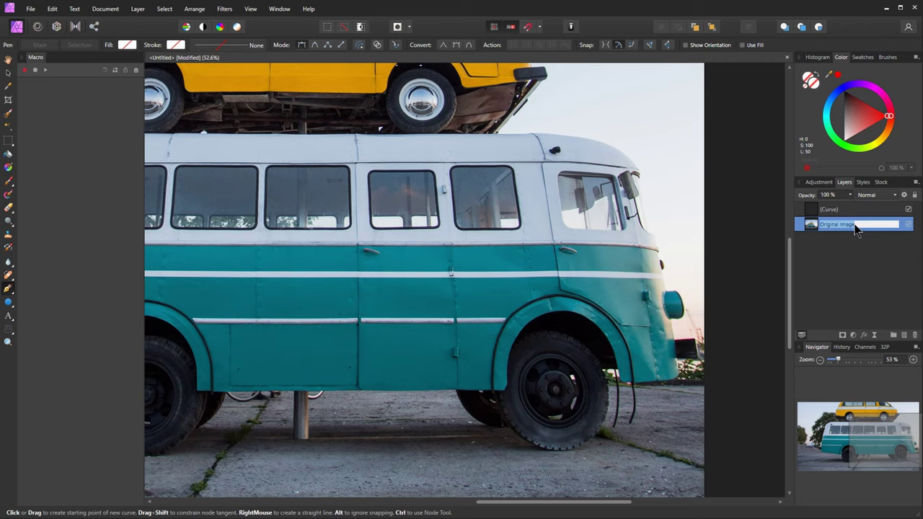
left_click_drag(857, 228, 857, 213)
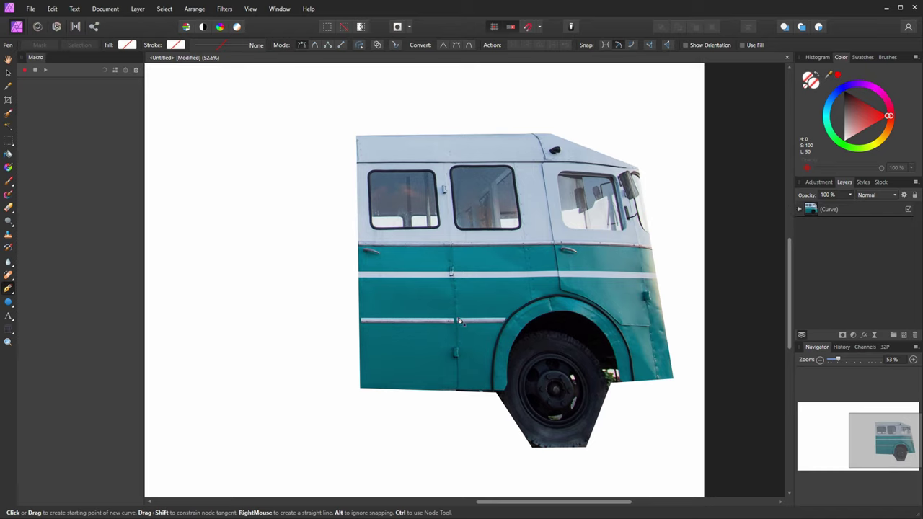
left_click(798, 209)
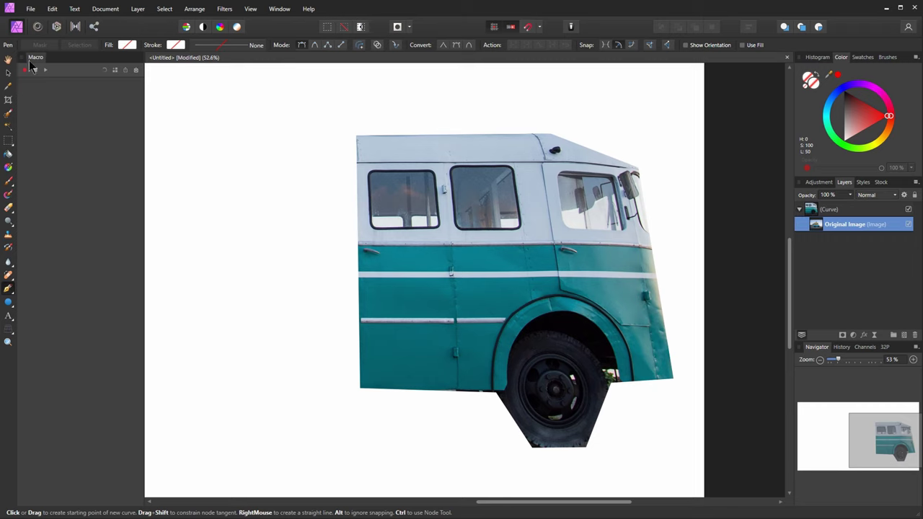
left_click(8, 72)
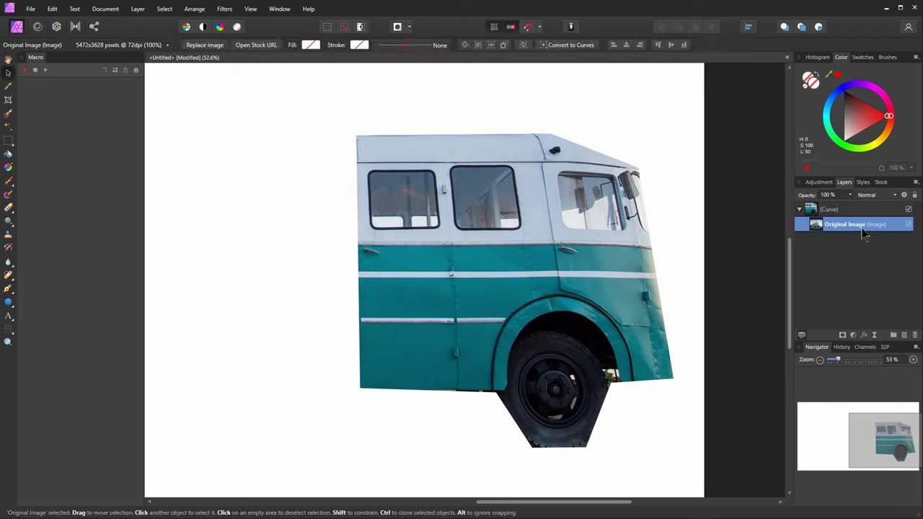
- Move the bus cut-out slightly up and left on the canvas, then deselect it
left_click_drag(624, 263, 601, 249)
left_click(830, 210)
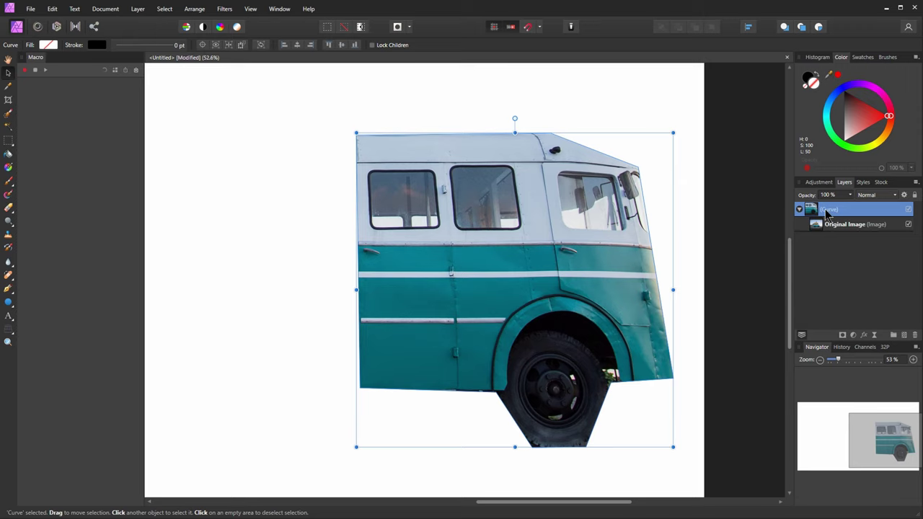
left_click_drag(569, 234, 548, 212)
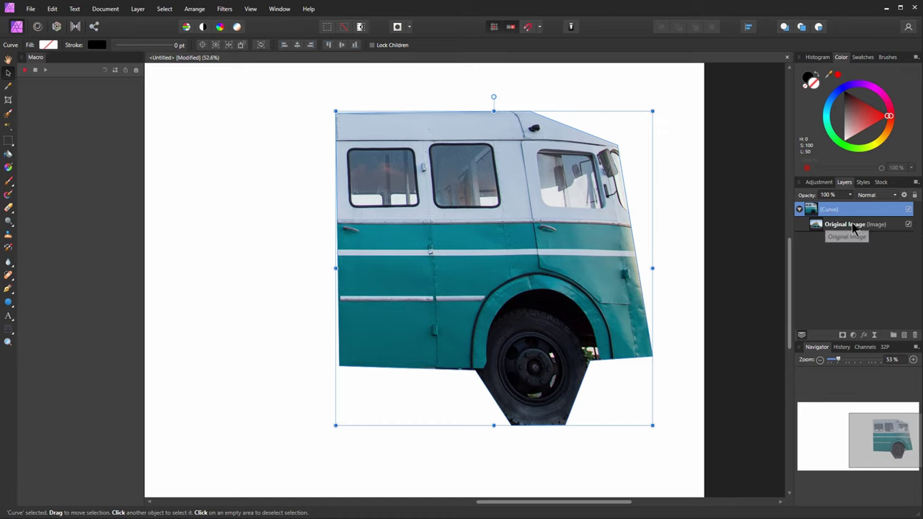
mouse_move(549, 238)
left_mouse_down()
mouse_move(528, 241)
mouse_move(545, 250)
left_mouse_up()
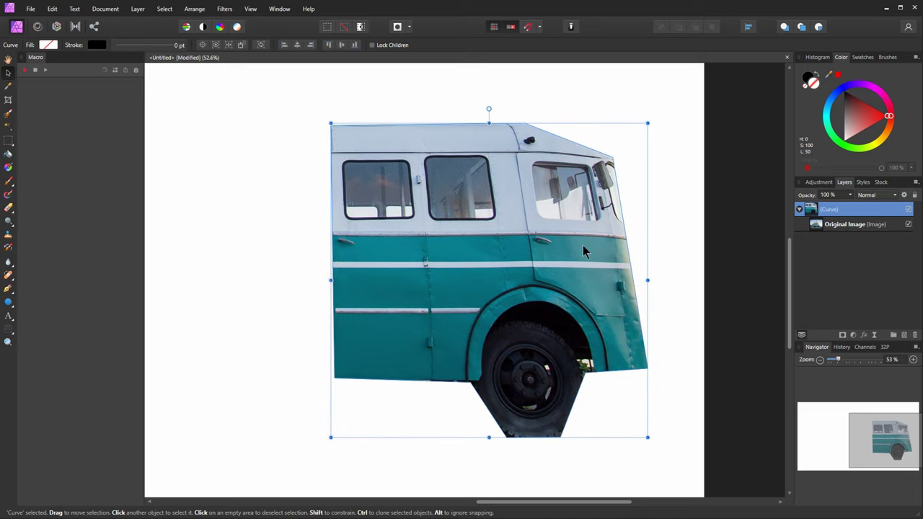
left_click(726, 341)
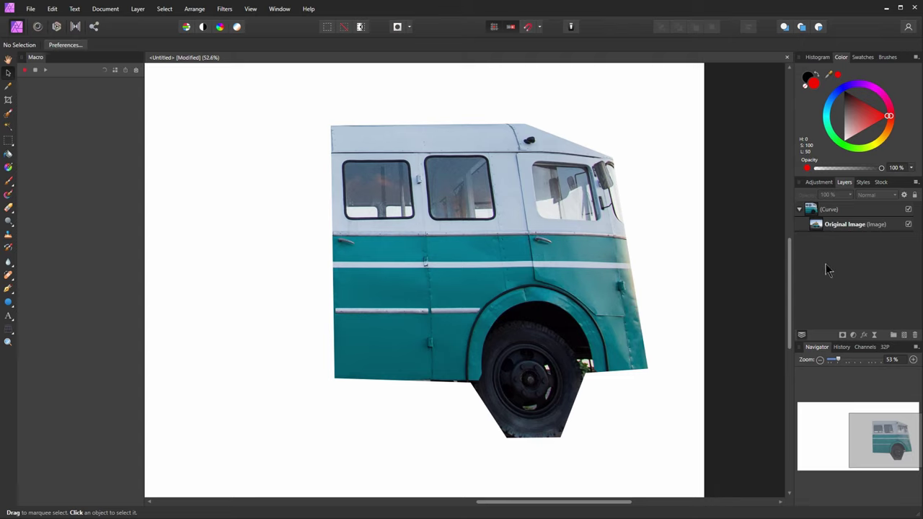
- Duplicate Original Image, move the copy below the Curve, and rename it 'preview'
left_click(826, 226)
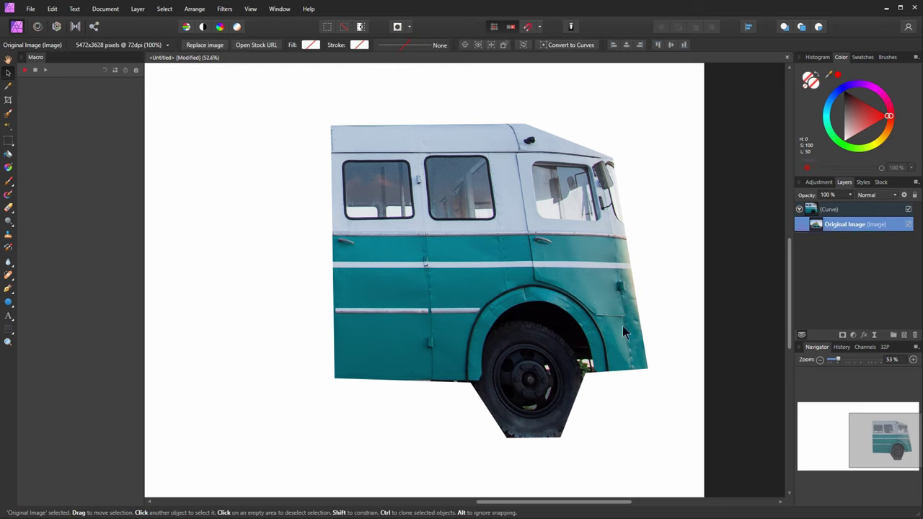
right_click(840, 224)
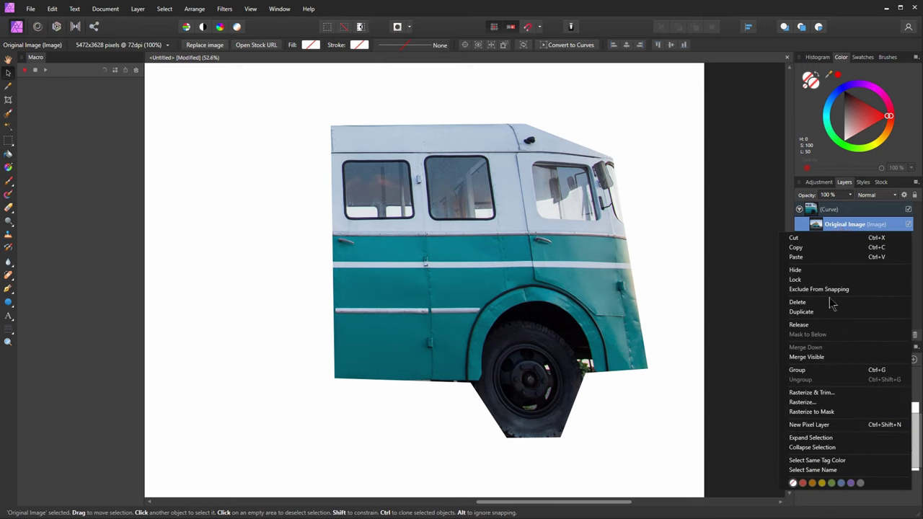
left_click(801, 312)
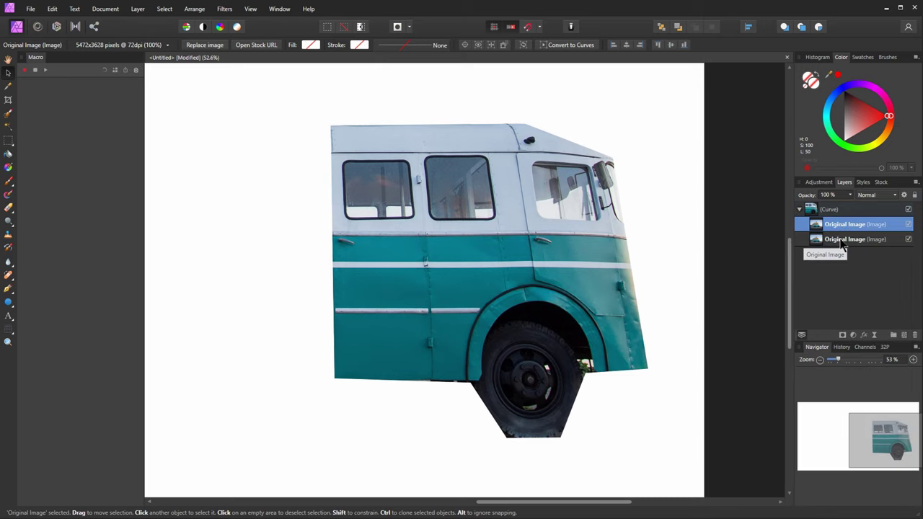
left_click(835, 245)
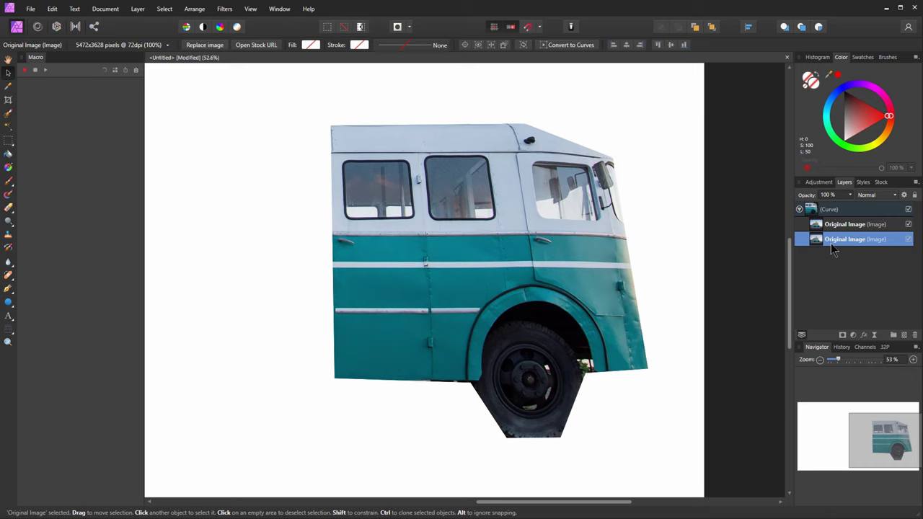
left_click_drag(836, 239, 834, 261)
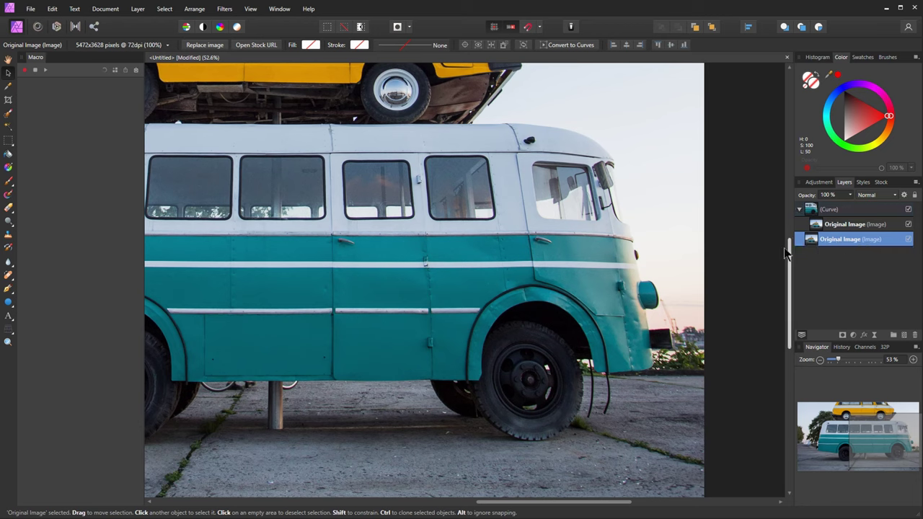
double_click(845, 243)
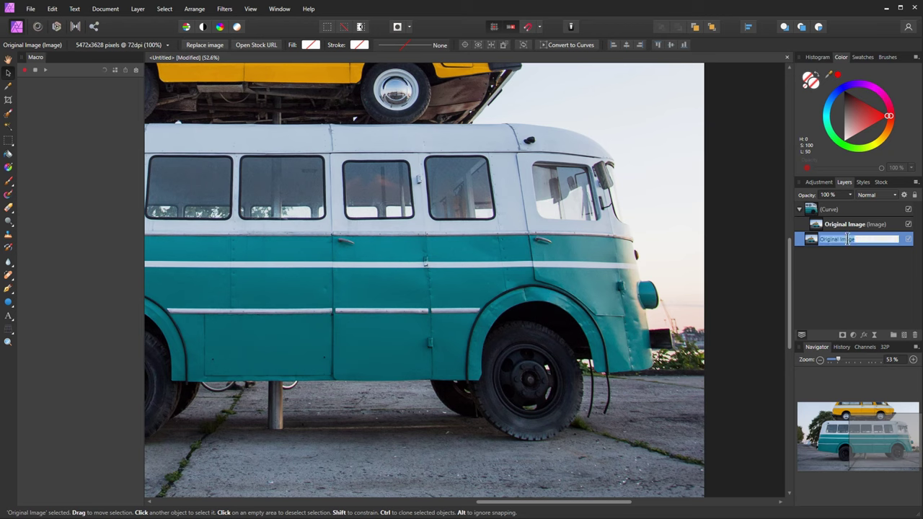
type("preview")
key("Return")
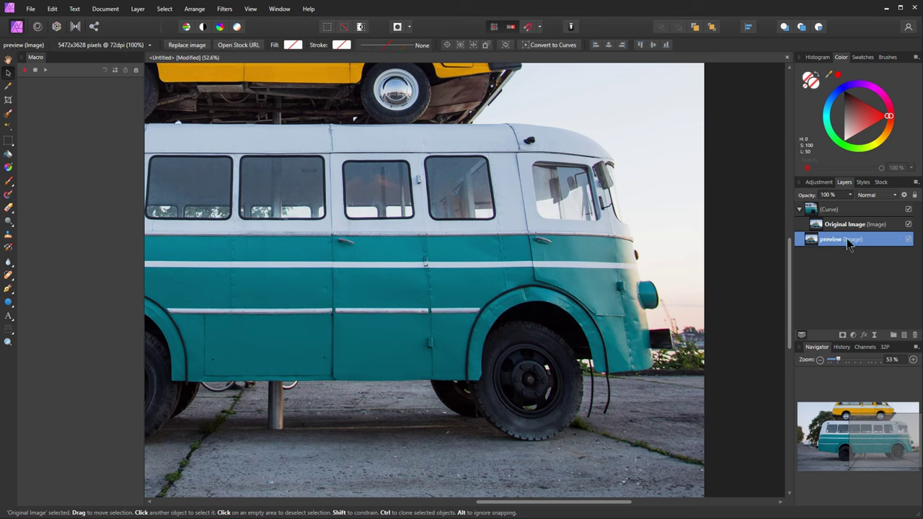
- Lower the preview layer to 29% opacity and align the bus cut-out over it
left_click(850, 196)
left_click_drag(854, 206, 804, 214)
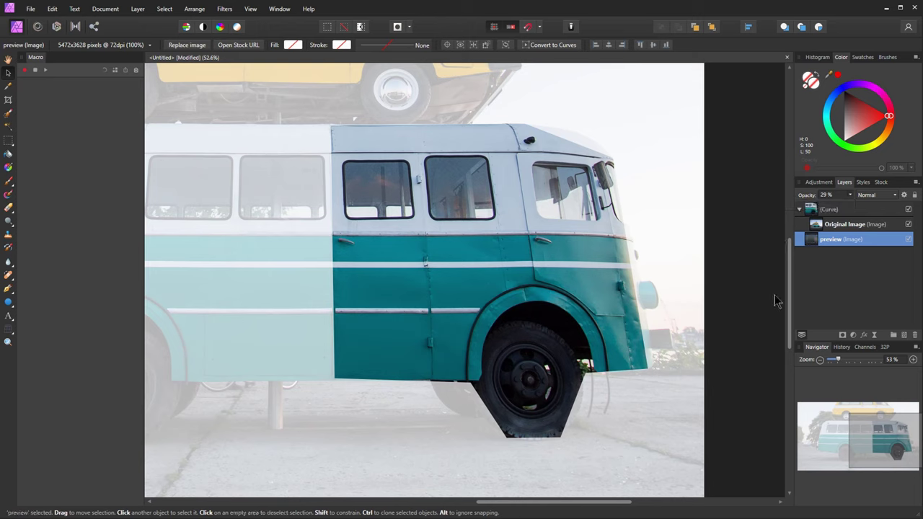
left_click(829, 209)
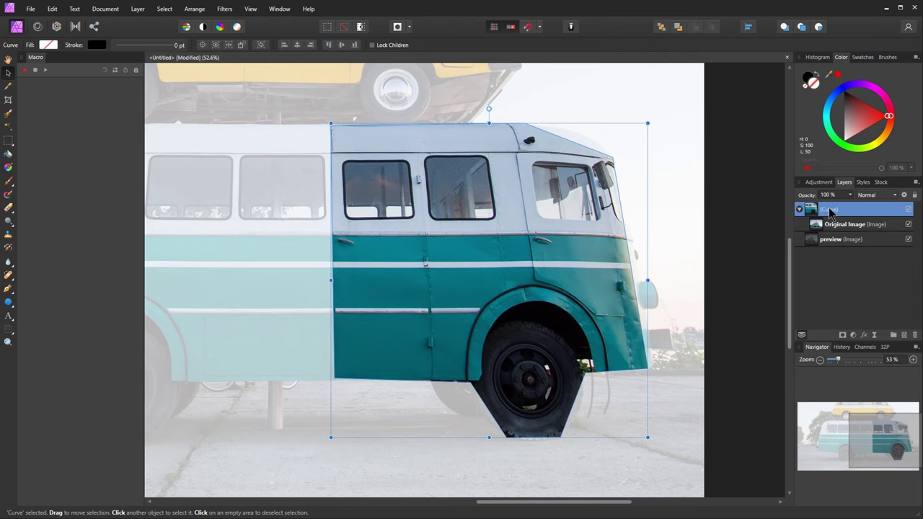
left_click(842, 245)
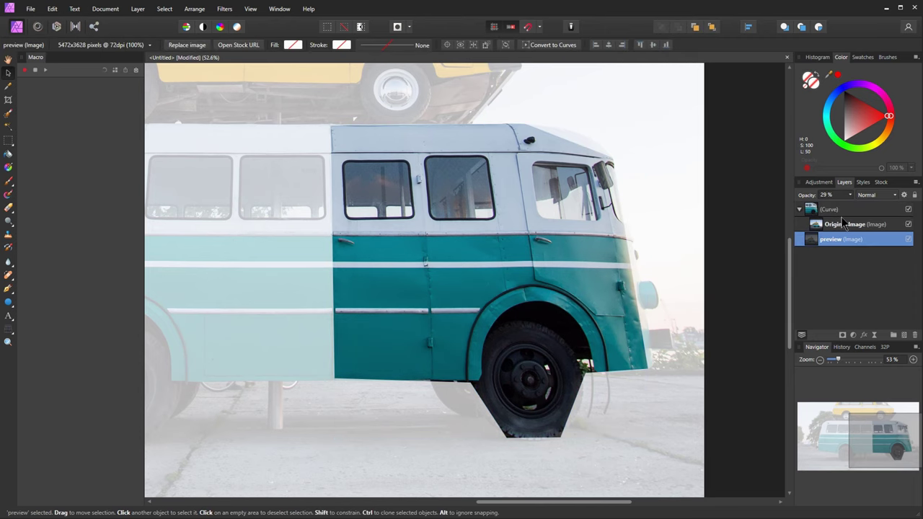
left_click(837, 209)
left_click_drag(566, 291, 651, 253)
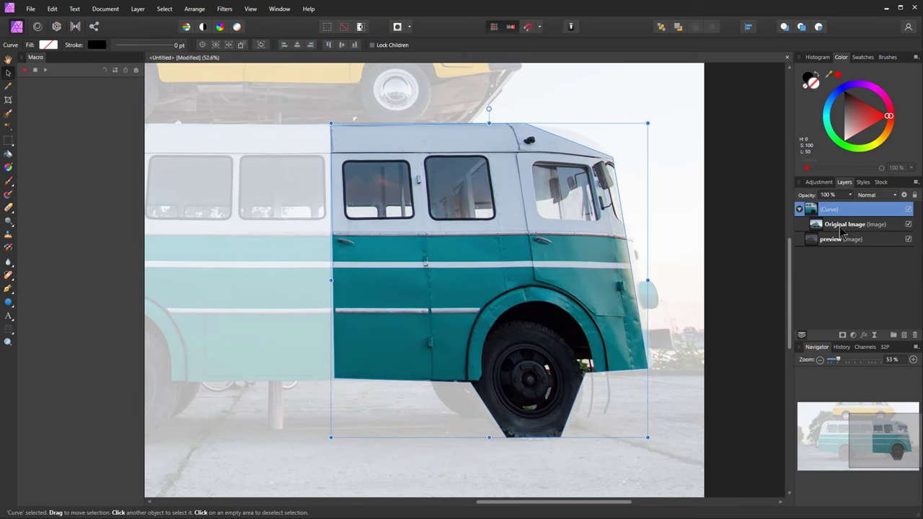
- Group the Curve and preview layers together
left_click(799, 209)
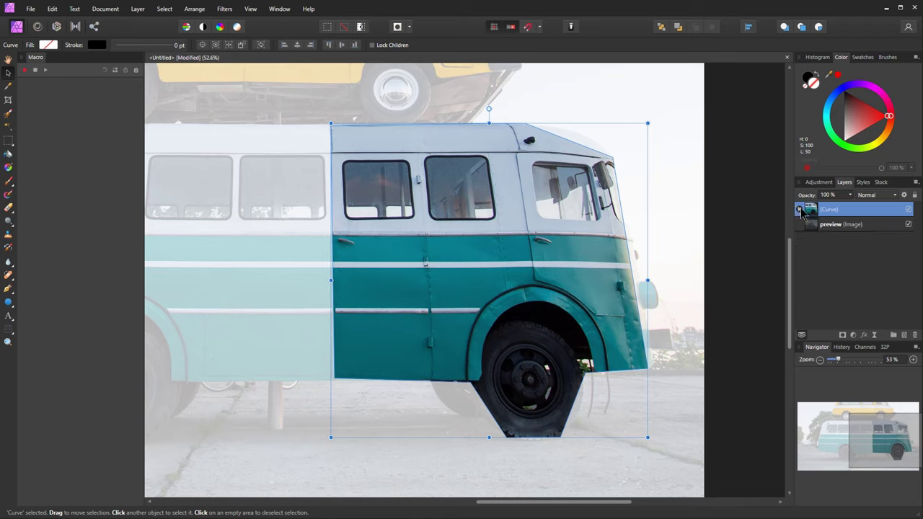
left_click(839, 227, "shift")
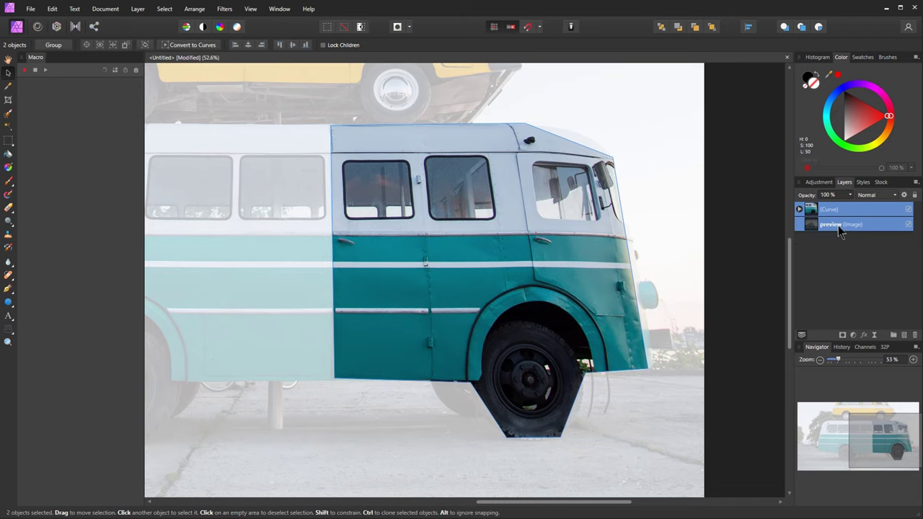
right_click(828, 211)
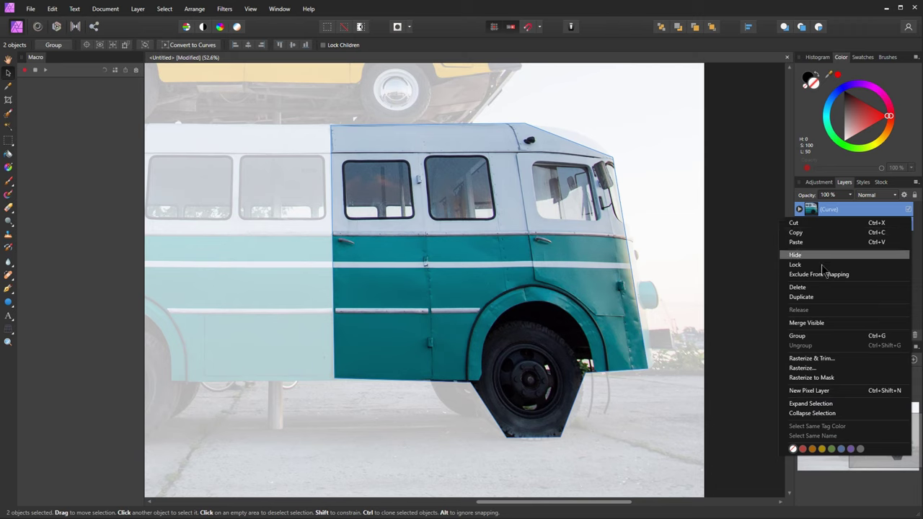
left_click(827, 336)
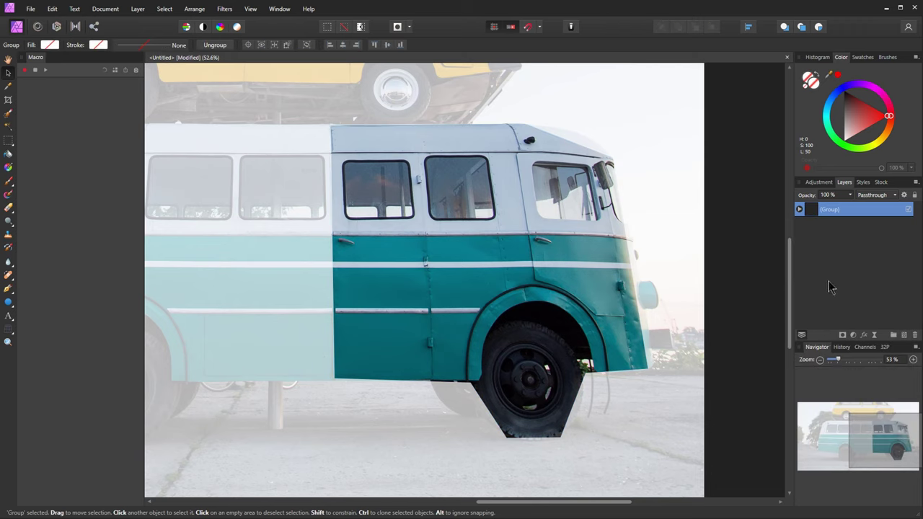
- Expand the new group and shift the grouped bus slightly left on the canvas
left_click(800, 210)
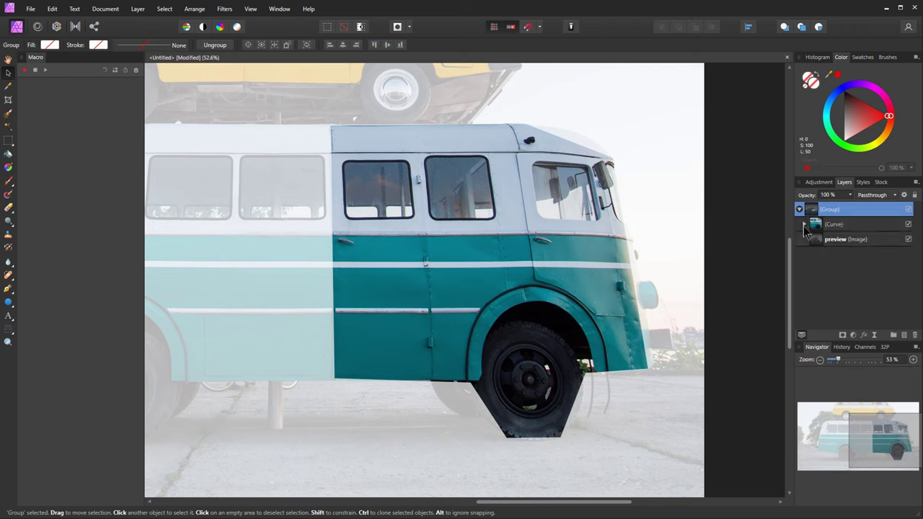
left_click(804, 225)
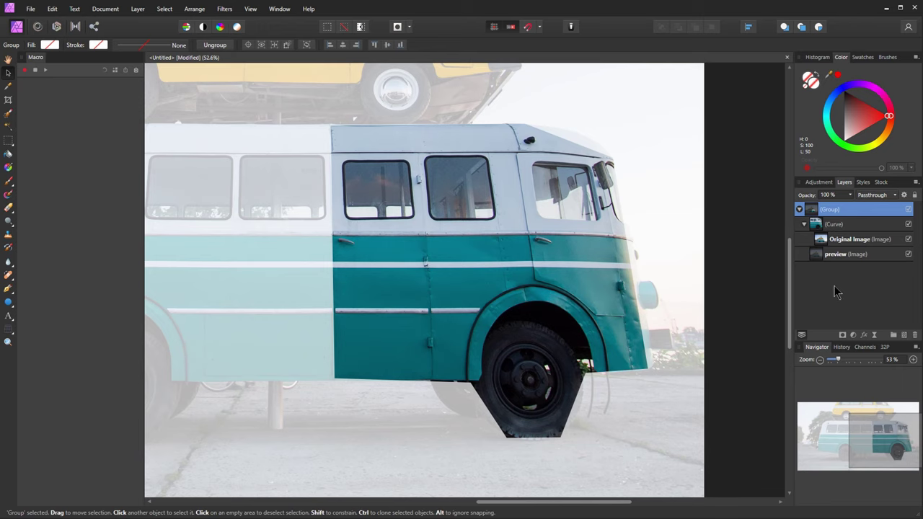
left_click(823, 255)
left_click(837, 211)
left_click_drag(591, 272, 559, 281)
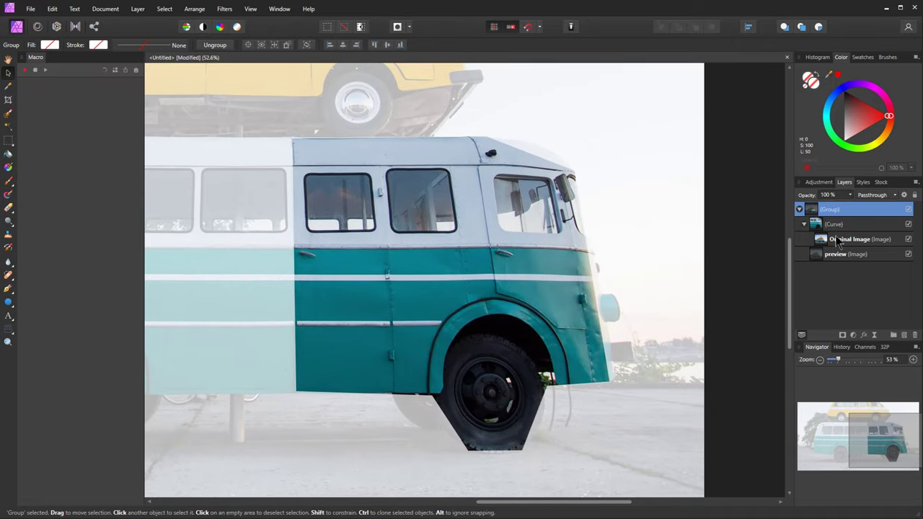
- Select the Group and zoom to about 128%, panning around the rear wheel and upper front
left_click(847, 257)
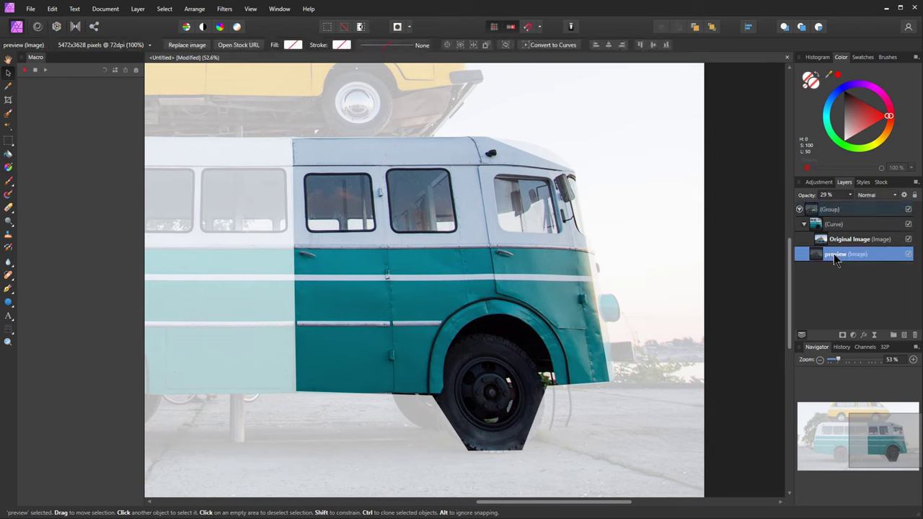
left_click(825, 211)
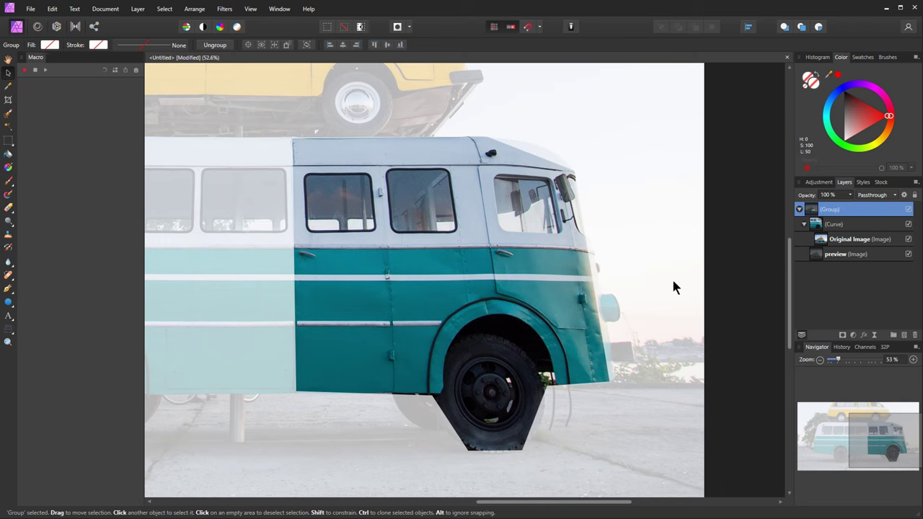
scroll(487, 421, "up", 5)
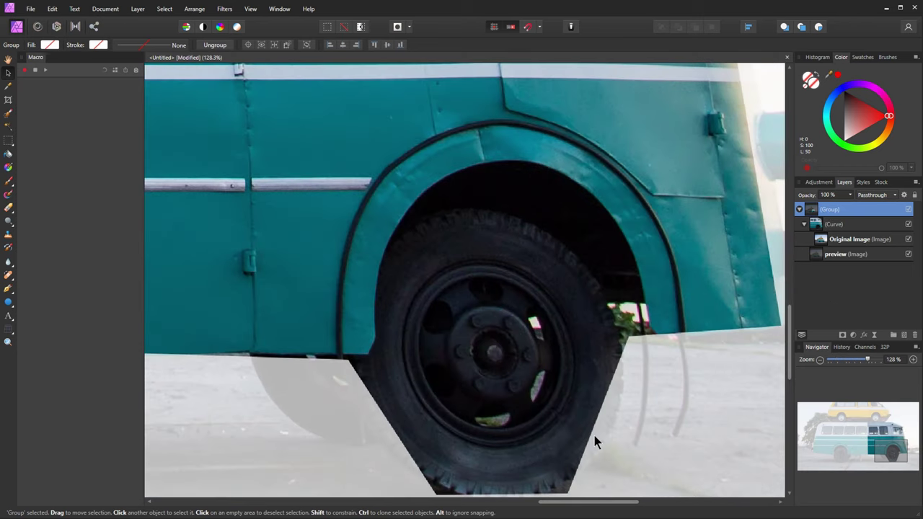
scroll(594, 441, "right", 2)
scroll(594, 442, "down", 3)
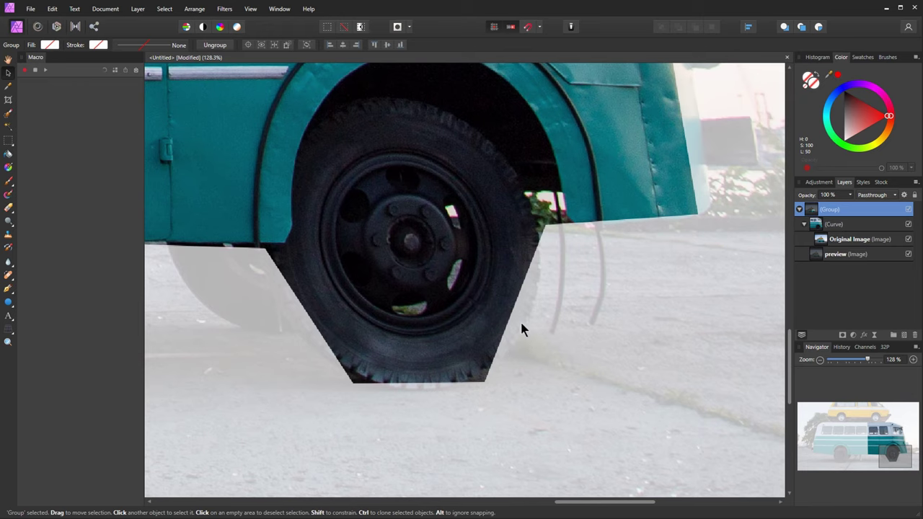
scroll(522, 330, "up", 6)
scroll(530, 281, "right", 2)
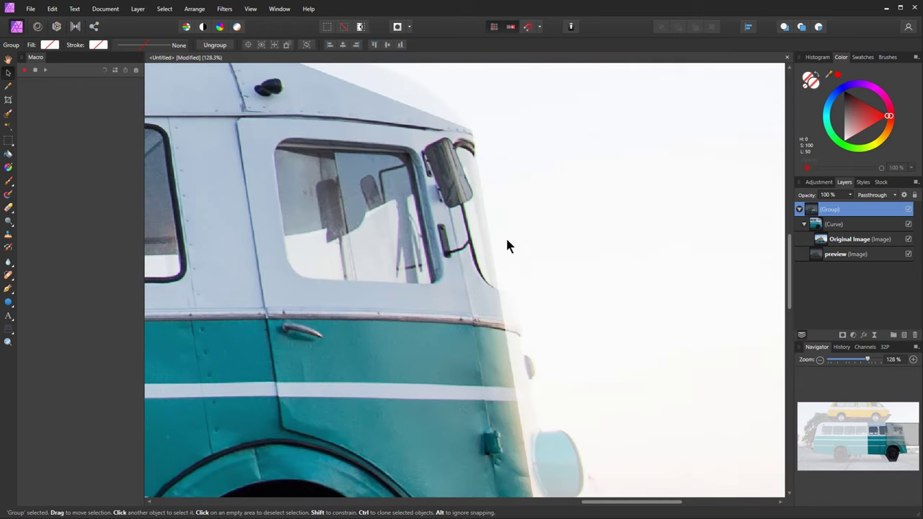
scroll(468, 216, "up", 3)
scroll(468, 217, "left", 2)
left_click_drag(501, 247, 581, 145)
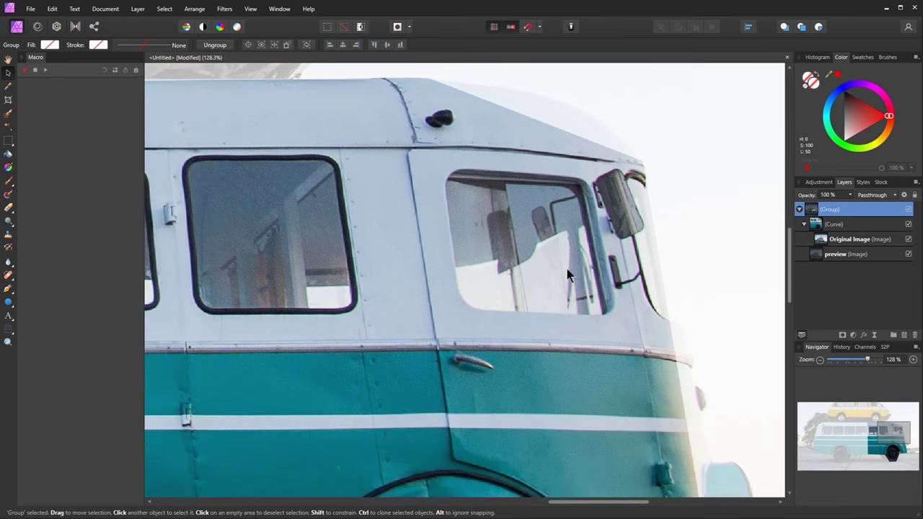
scroll(568, 275, "down", 2)
scroll(651, 243, "left", 1)
- With the Node Tool, make the Curve's lower-right node Smooth and bend it around the tyre
left_click(834, 224)
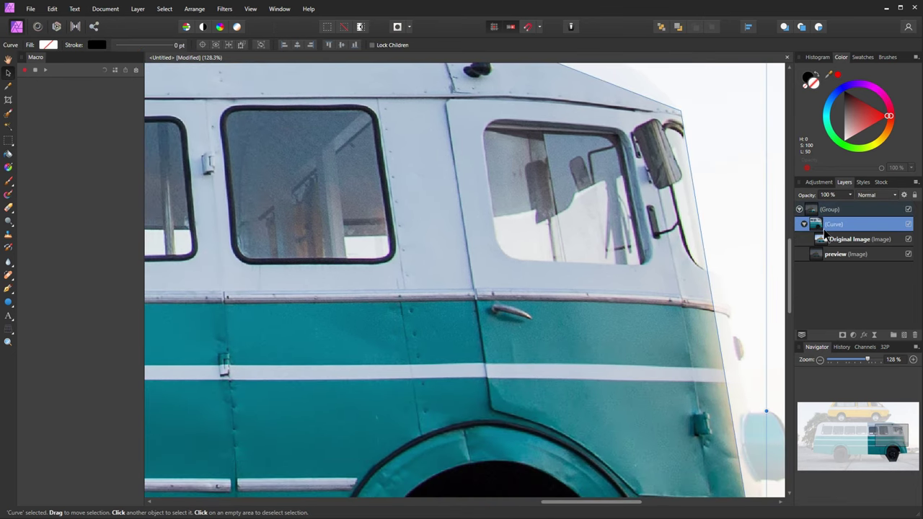
scroll(532, 285, "down", 5)
scroll(459, 306, "left", 1)
scroll(456, 307, "down", 5)
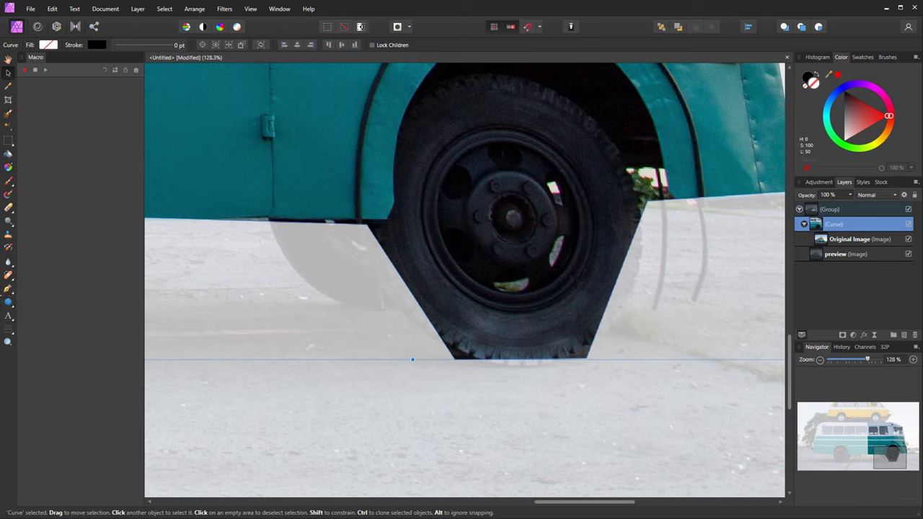
left_click(9, 288)
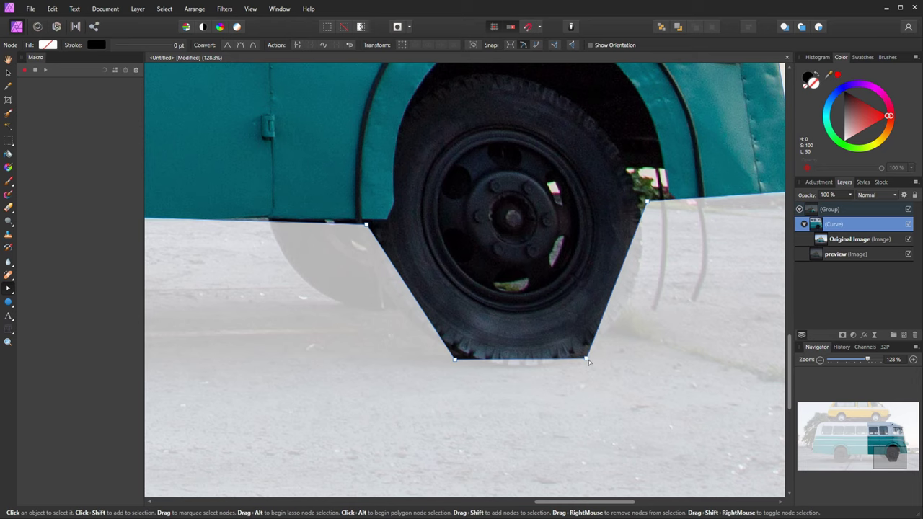
mouse_move(585, 358)
left_mouse_down()
mouse_move(581, 333)
mouse_move(585, 359)
left_mouse_up()
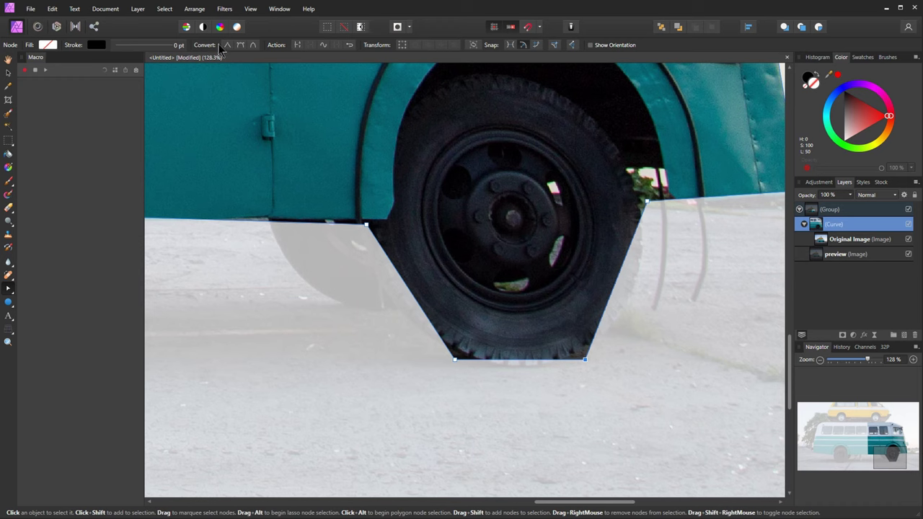
left_click(240, 44)
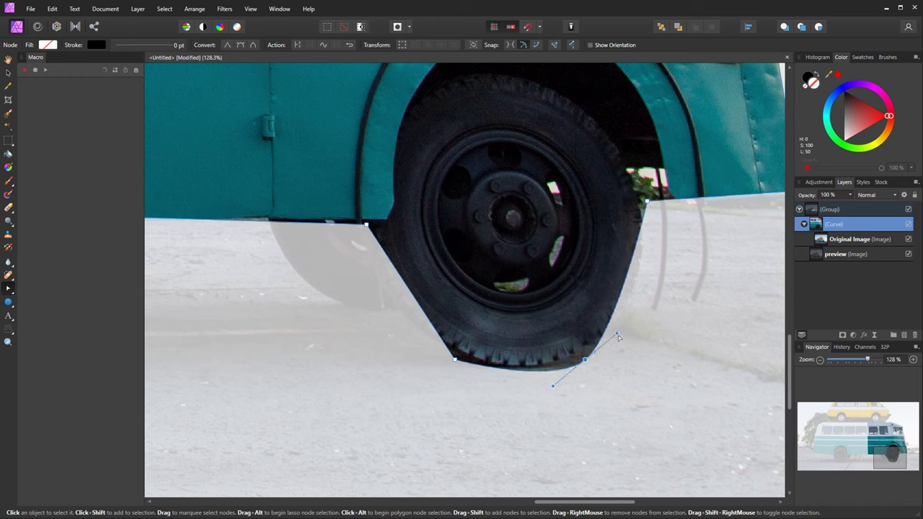
left_click_drag(618, 336, 655, 308)
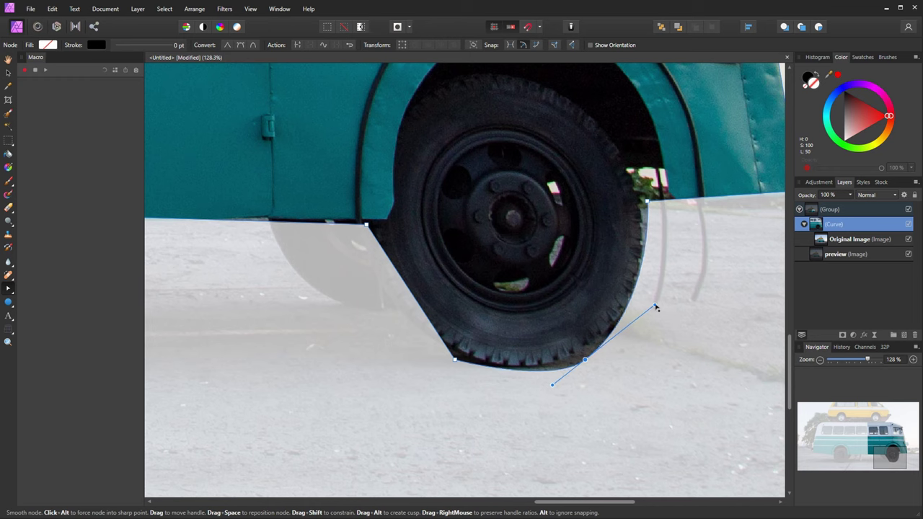
left_click_drag(647, 202, 639, 203)
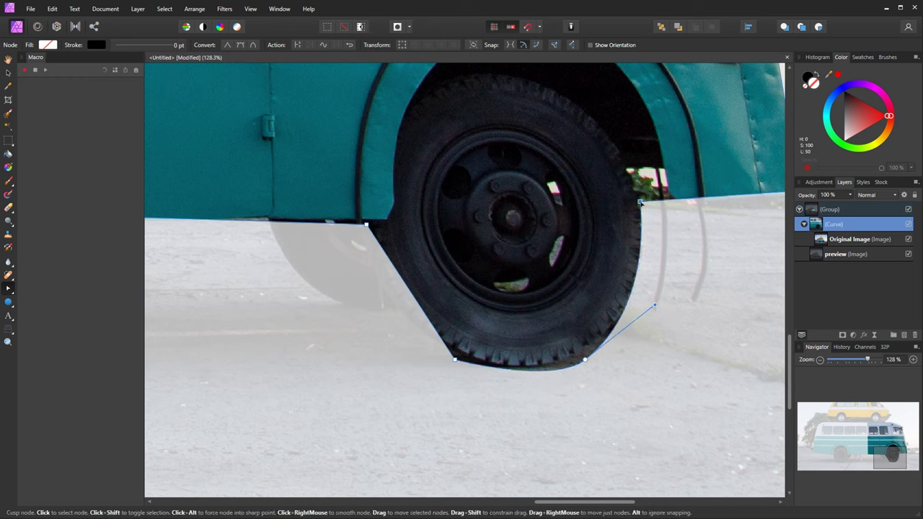
- Make the lower-left node Smooth to follow the tyre, then fine-tune the lower-right node
left_click_drag(455, 358, 426, 335)
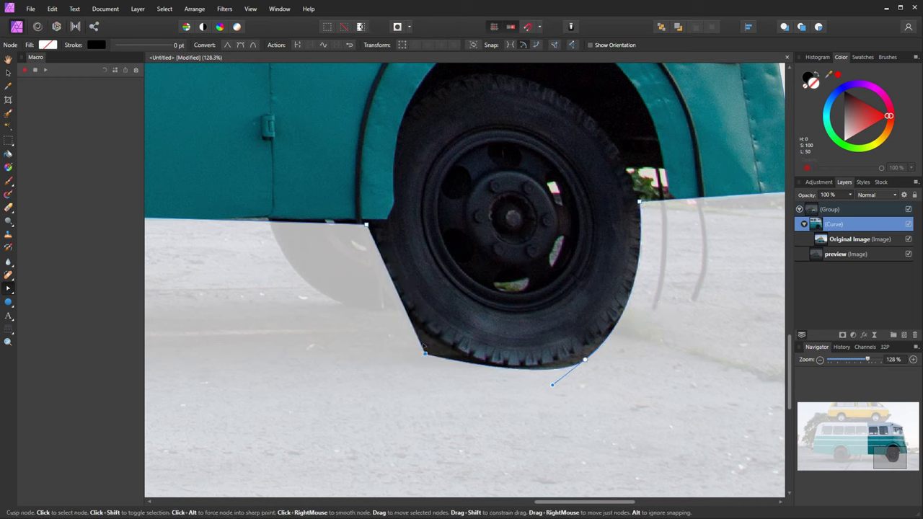
left_click(240, 44)
left_click_drag(390, 315, 378, 282)
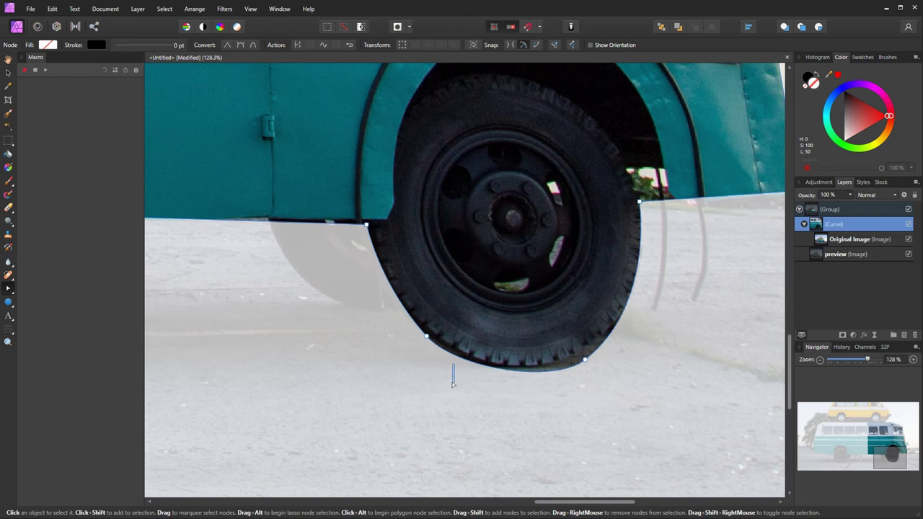
left_click(585, 359)
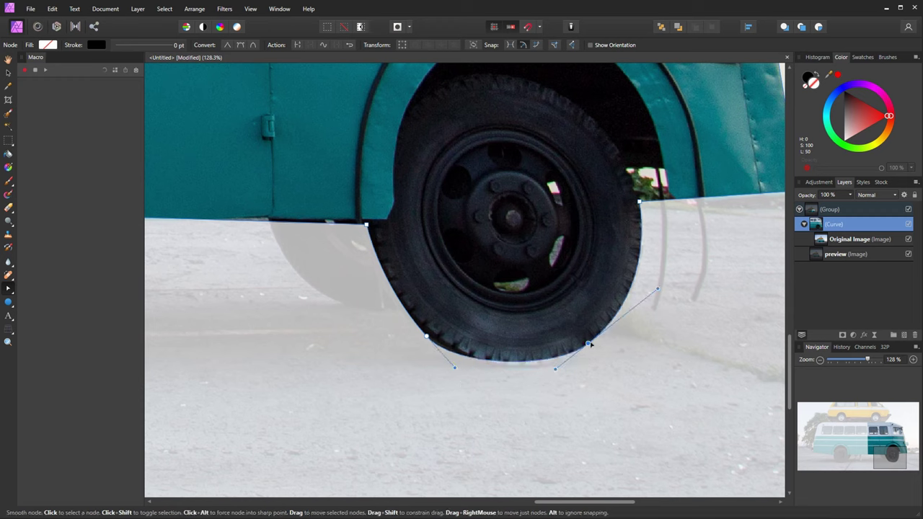
left_click_drag(590, 345, 586, 347)
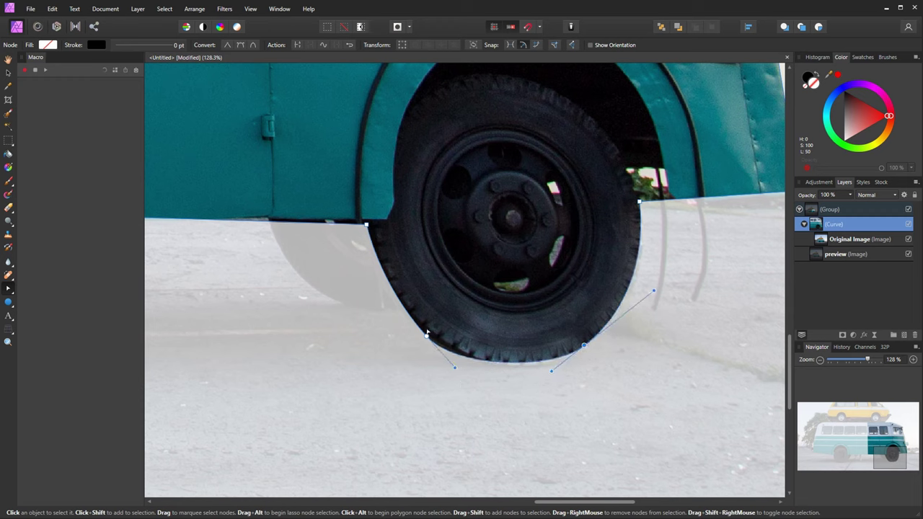
scroll(572, 279, "down", 3)
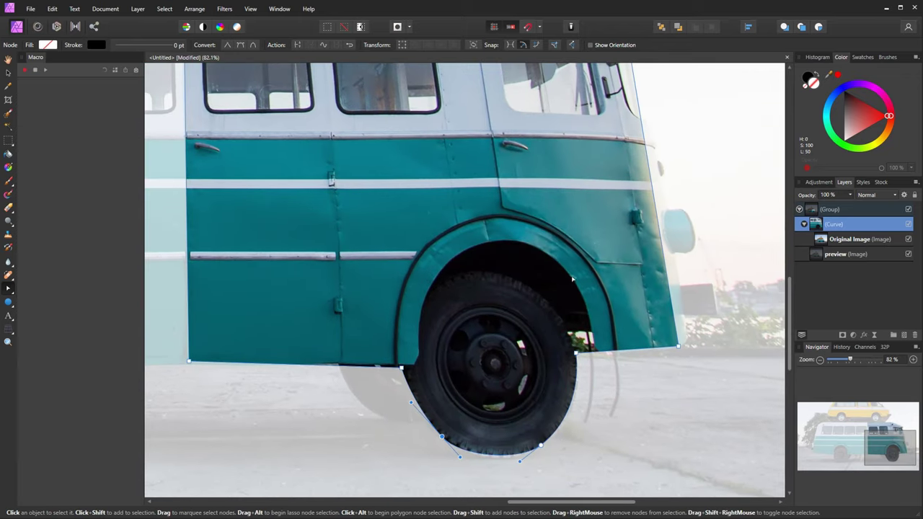
- Drag the mask's vertical edge nodes left across the bus to its rear end
scroll(572, 279, "up", 5)
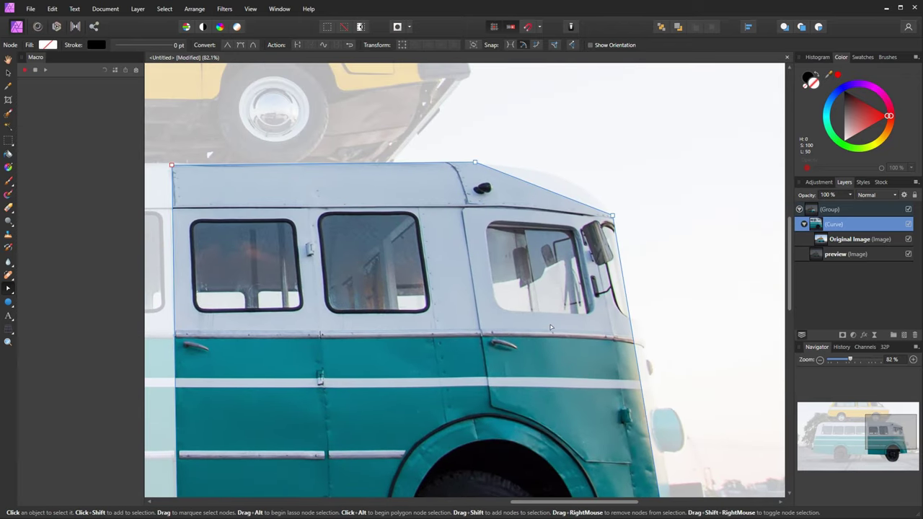
scroll(500, 263, "down", 5)
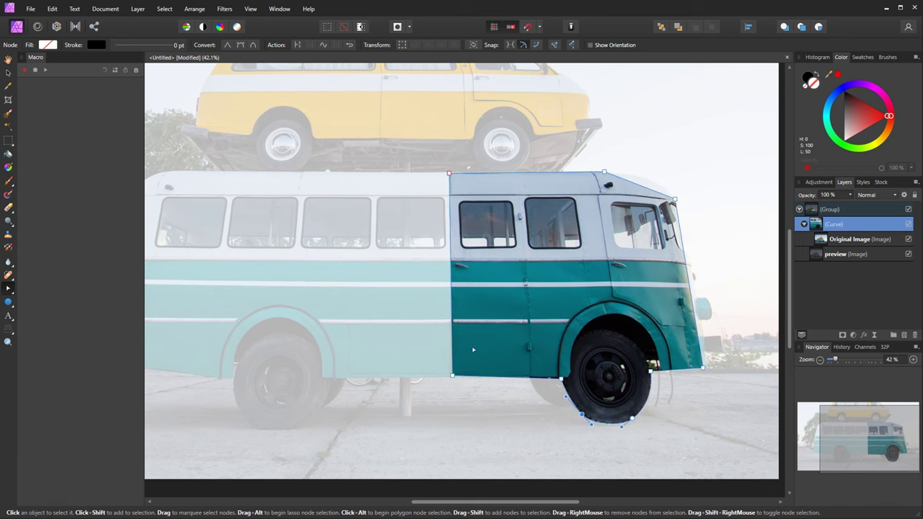
scroll(404, 372, "left", 3)
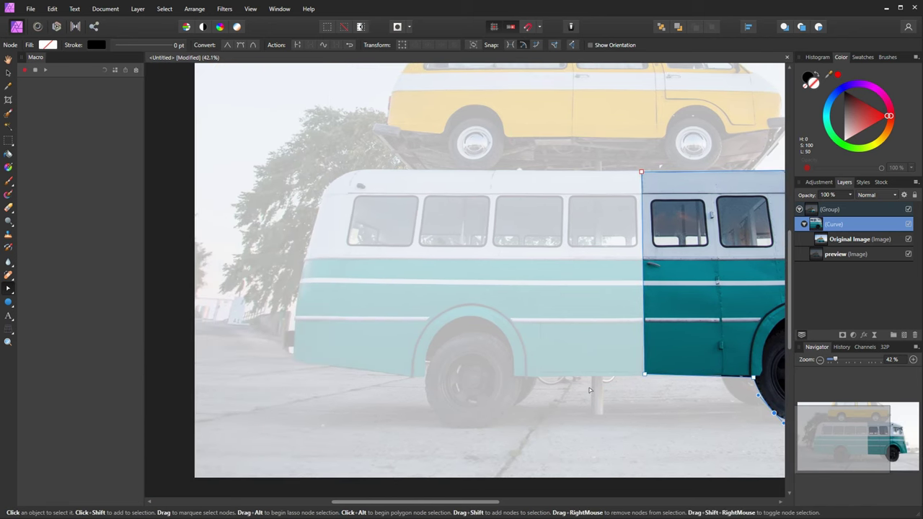
left_click(645, 375)
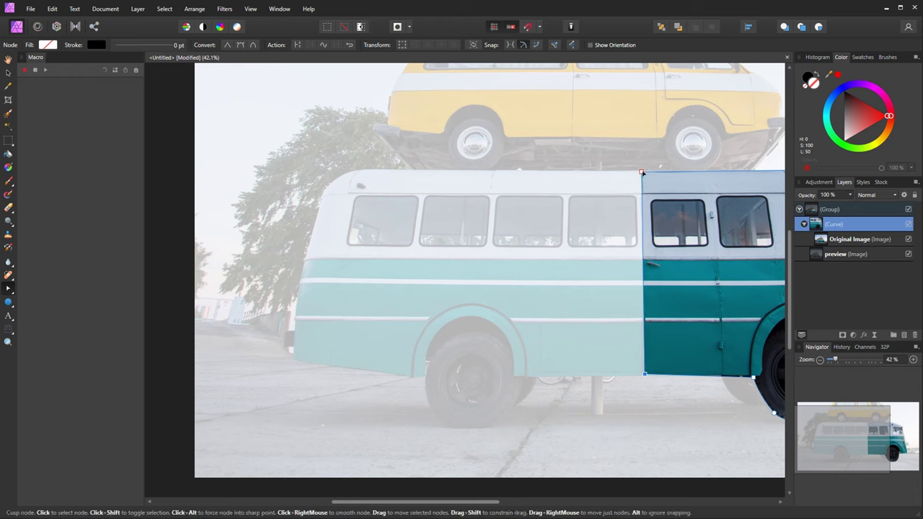
left_click_drag(642, 173, 359, 173)
- Slant the mask's lower-left corner outward to match the bus's tapered end
left_click(343, 389)
left_click(361, 373)
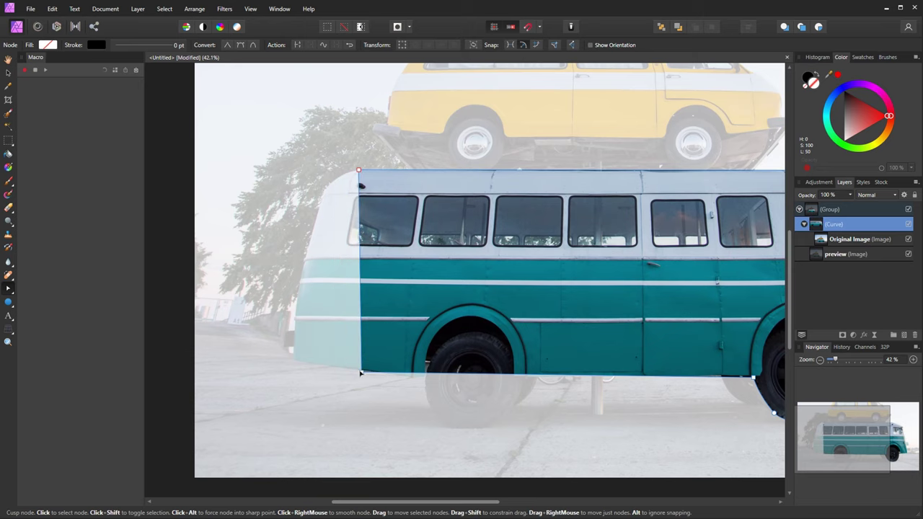
left_click_drag(361, 372, 291, 368)
scroll(216, 282, "right", 3)
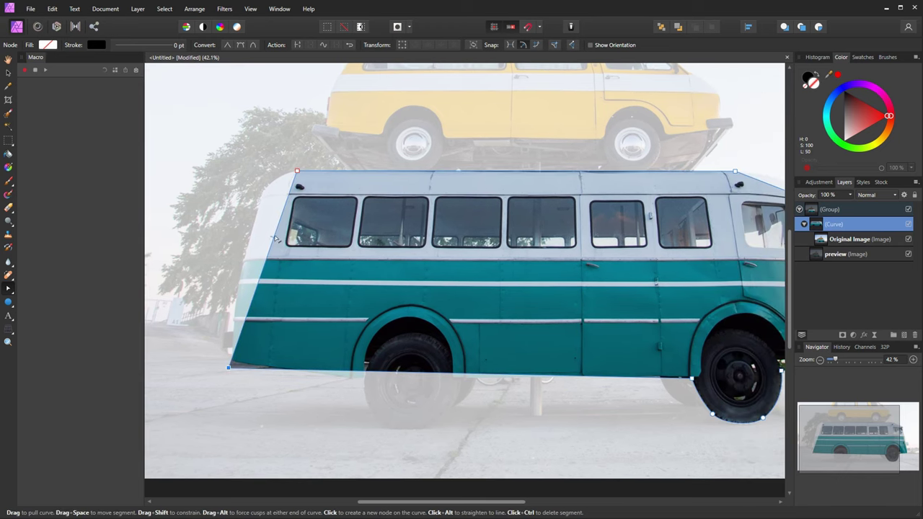
- Add a node on the bus's end edge and pull it to follow the curved end
left_click(278, 230)
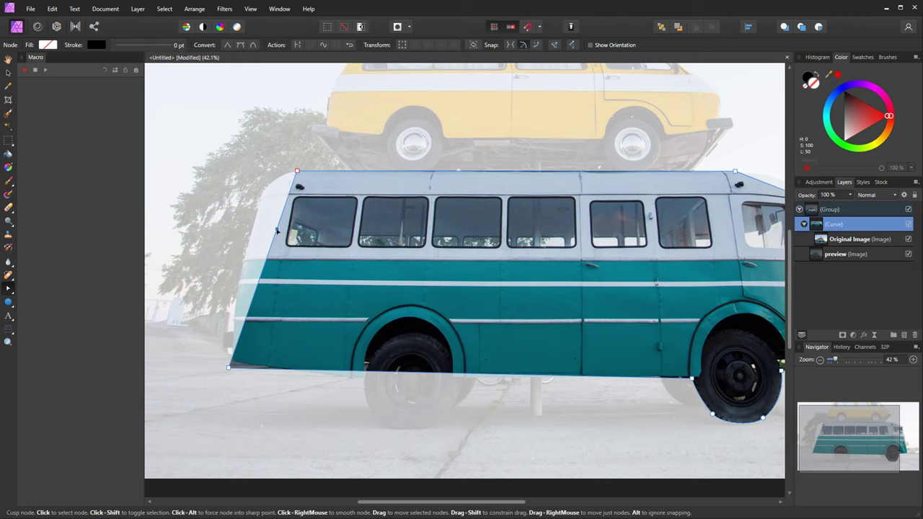
left_click_drag(278, 231, 258, 204)
scroll(315, 323, "down", 2)
scroll(316, 323, "right", 1)
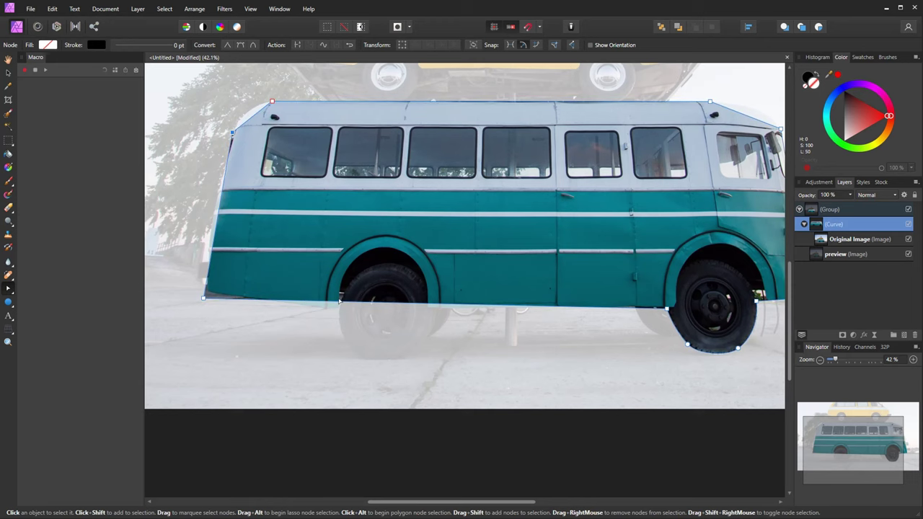
- Add a node on the mask's bottom edge and drag that edge down around the left wheel
left_click(431, 306)
scroll(381, 328, "down", 2)
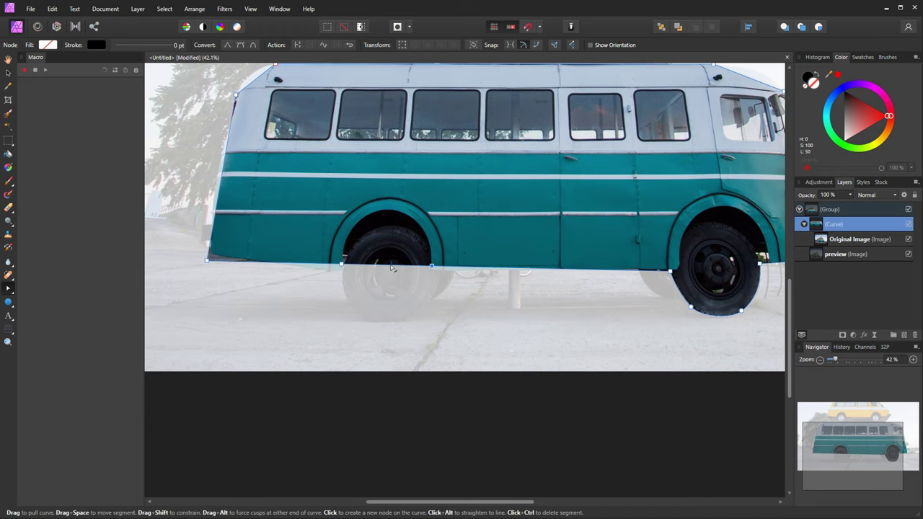
left_click_drag(391, 266, 390, 323)
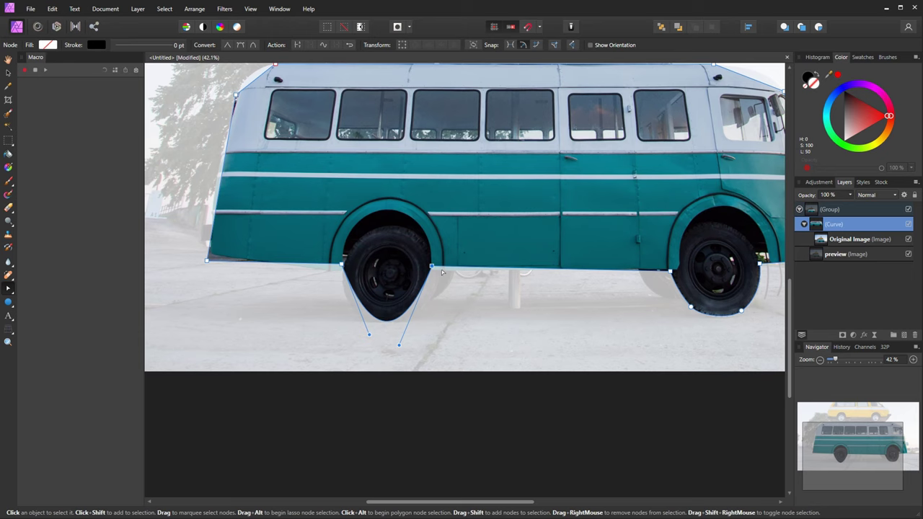
left_click_drag(369, 335, 343, 328)
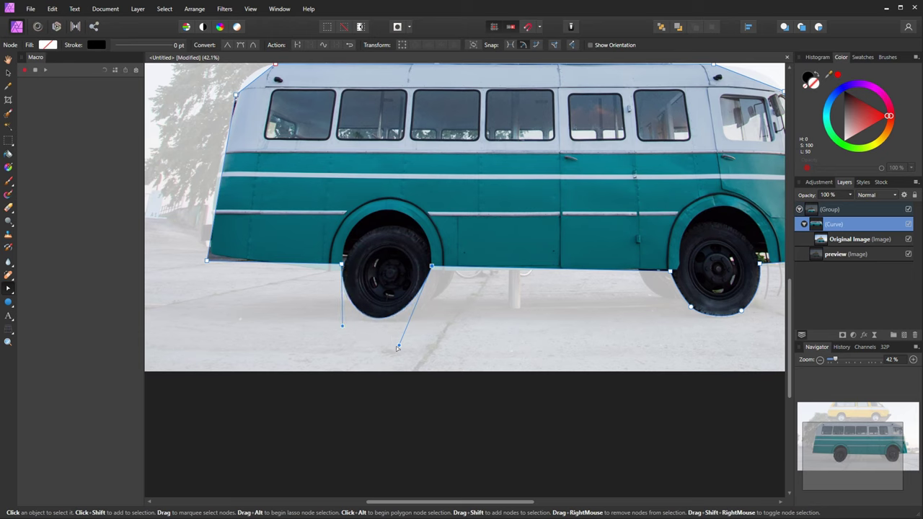
left_click_drag(399, 345, 435, 338)
scroll(401, 317, "up", 2)
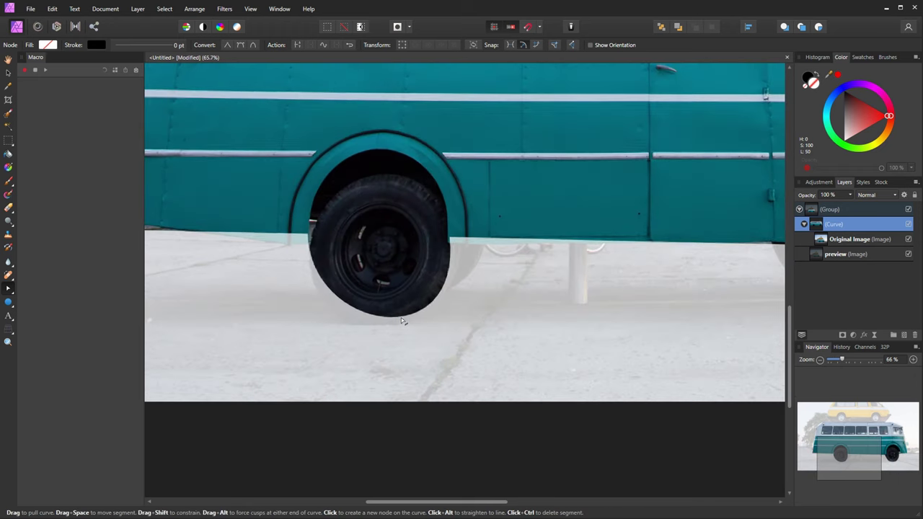
scroll(428, 322, "up", 2)
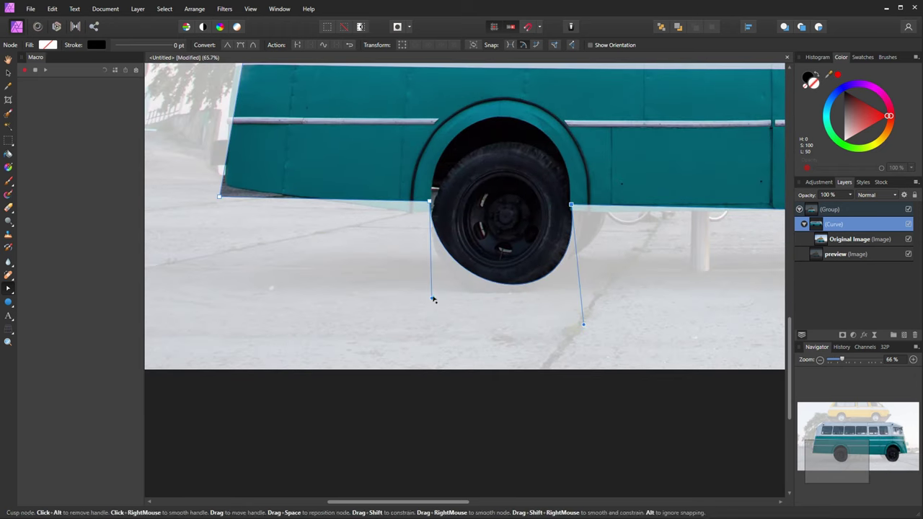
left_click(432, 303)
left_click_drag(433, 297, 413, 312)
- Tighten the mask curve around the wheel's left edge and the node beneath it
left_click(430, 204)
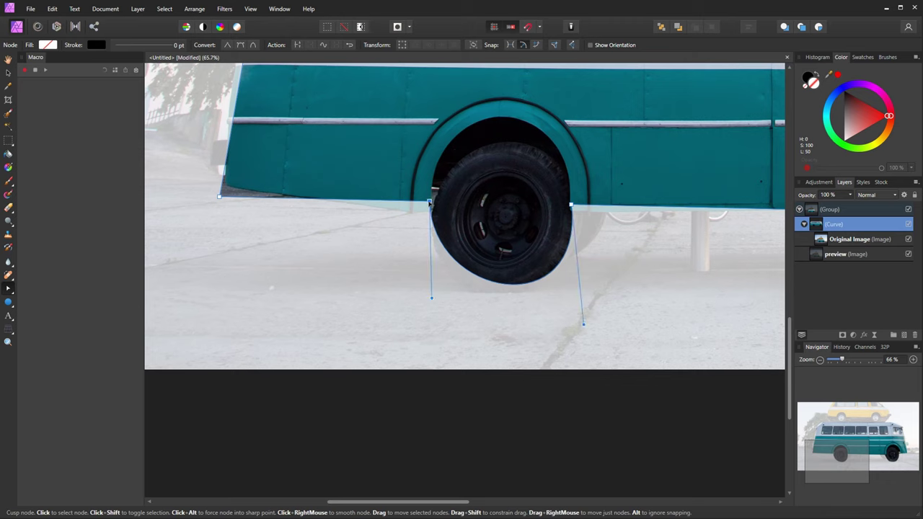
left_click_drag(427, 302, 413, 308)
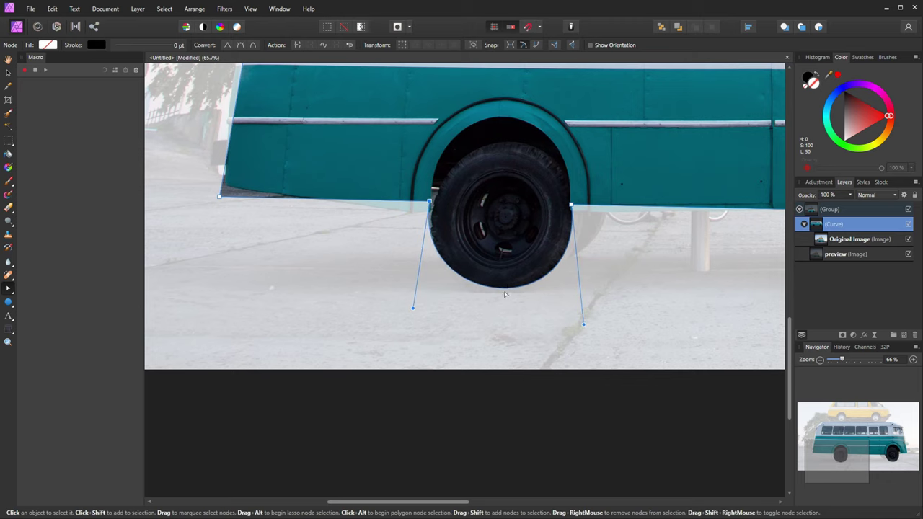
left_click(506, 288)
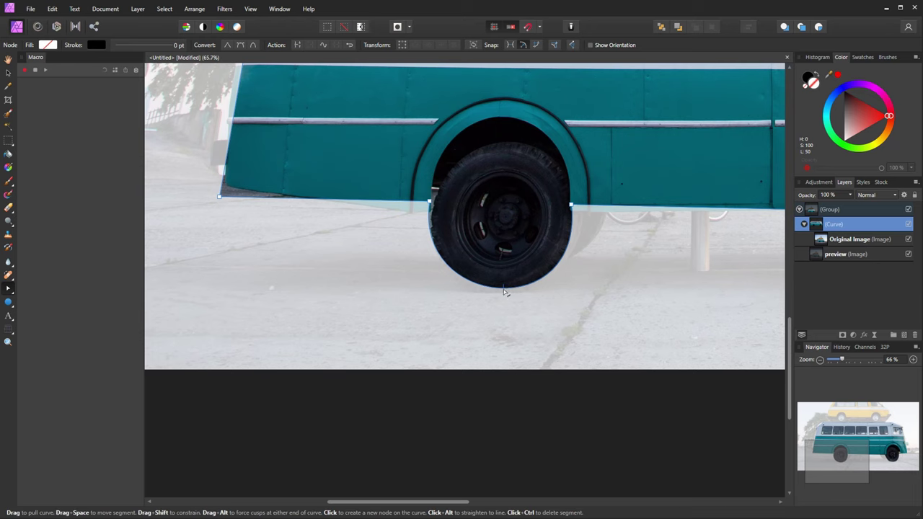
left_click(504, 291)
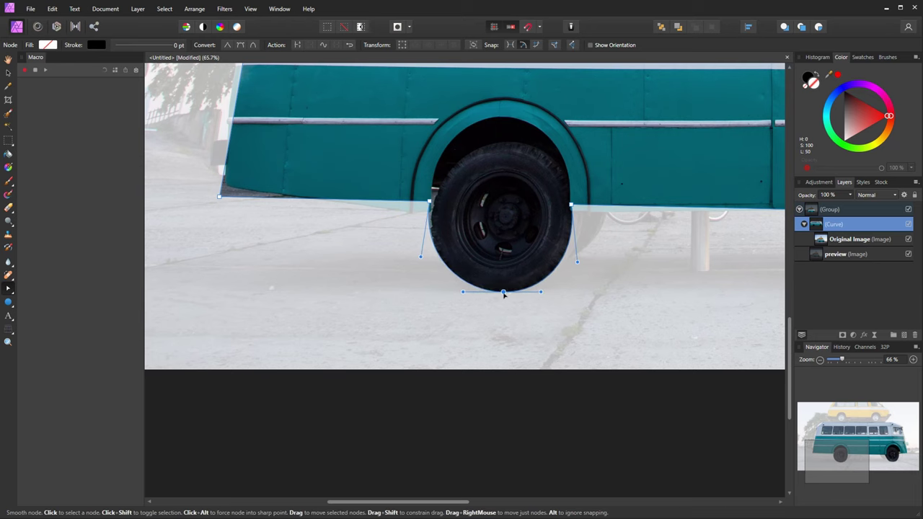
scroll(504, 292, "down", 5)
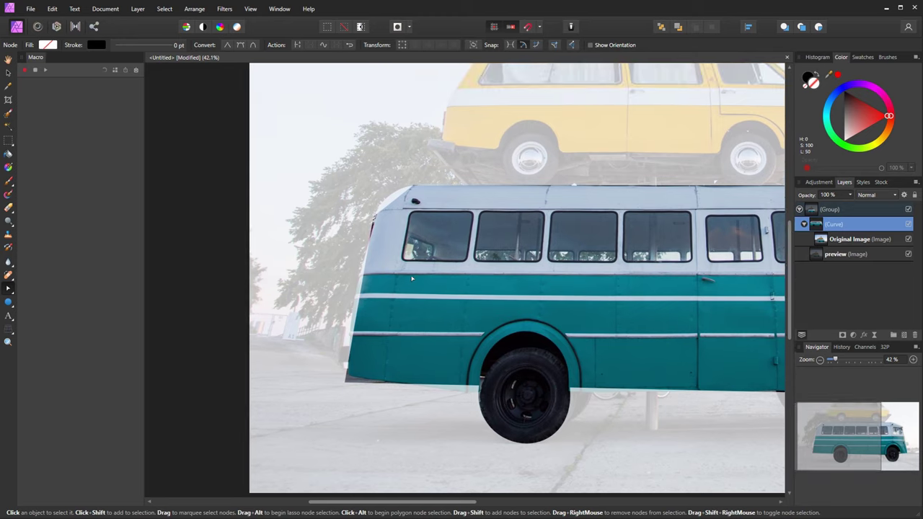
scroll(412, 279, "up", 6)
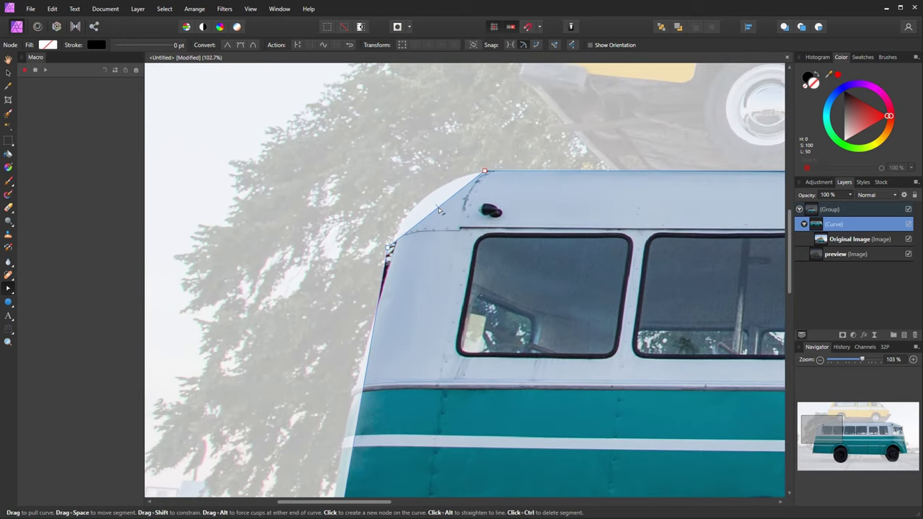
- Curve the mask along the bus's rear and front roof corners
left_click_drag(439, 210, 430, 196)
scroll(462, 246, "right", 6)
scroll(469, 255, "right", 8)
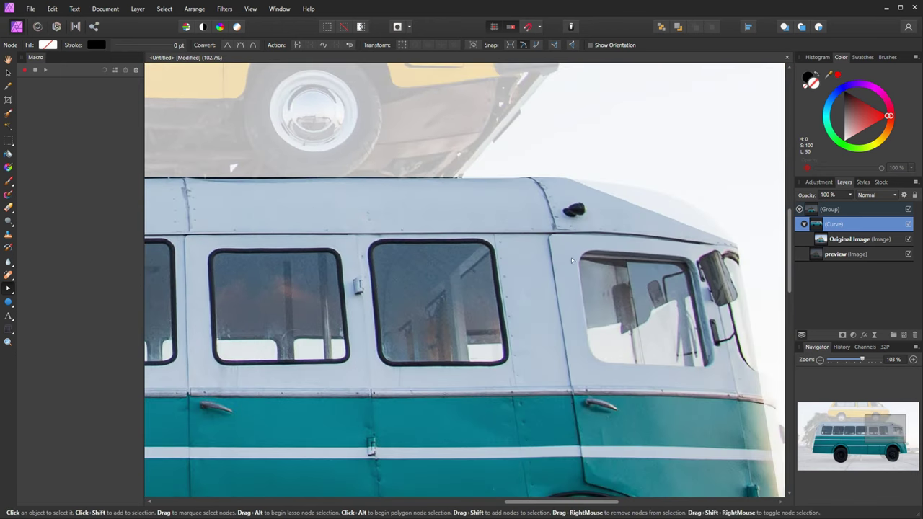
left_click_drag(430, 218, 446, 204)
scroll(486, 181, "down", 2)
scroll(486, 181, "right", 1)
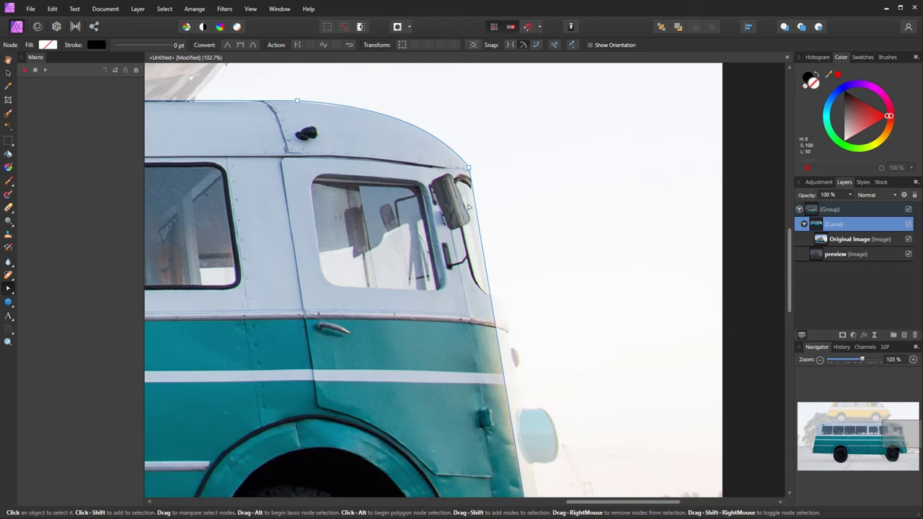
scroll(469, 168, "up", 5)
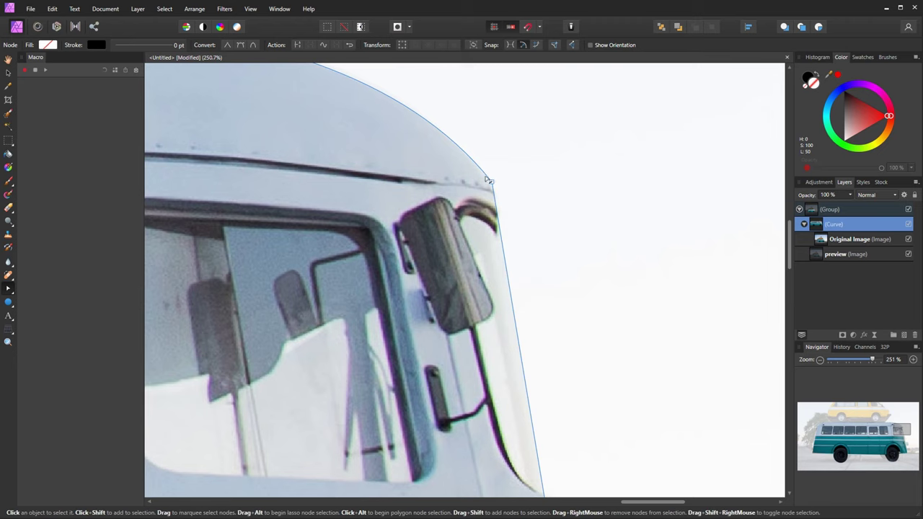
- Add a node near the front roof corner, make the lower corner node Smart, and nudge it left
left_click(490, 180)
left_click(241, 45)
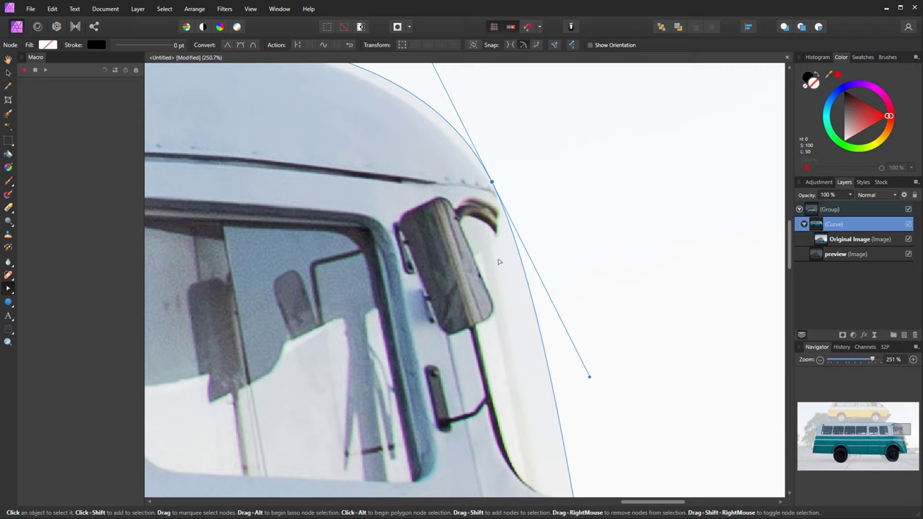
key("ctrl+z")
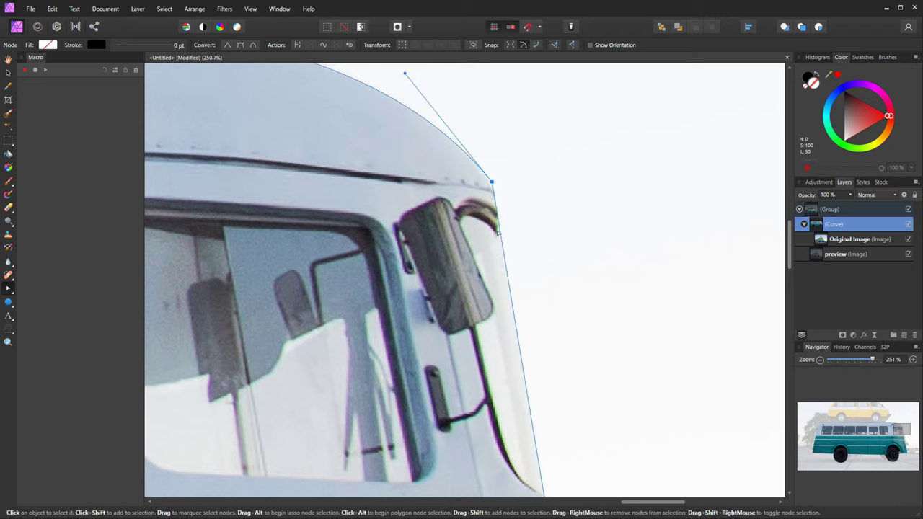
left_click(460, 149)
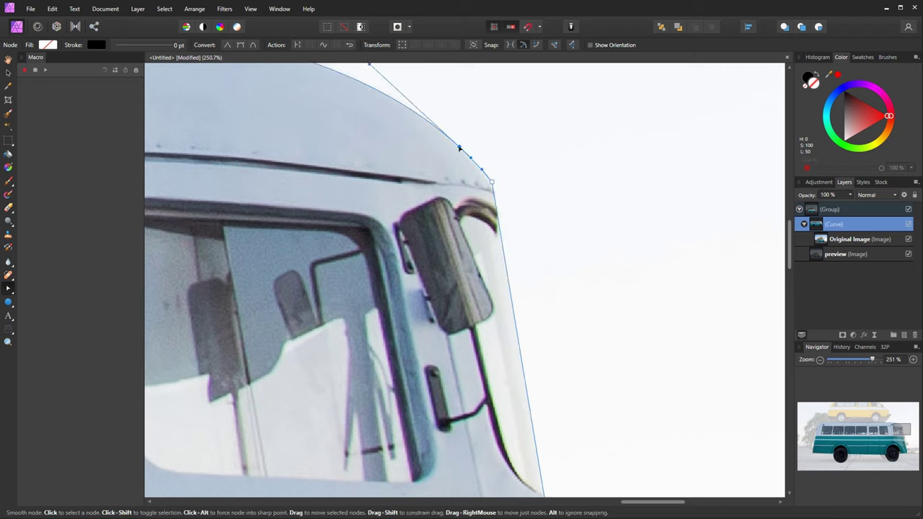
left_click(499, 221)
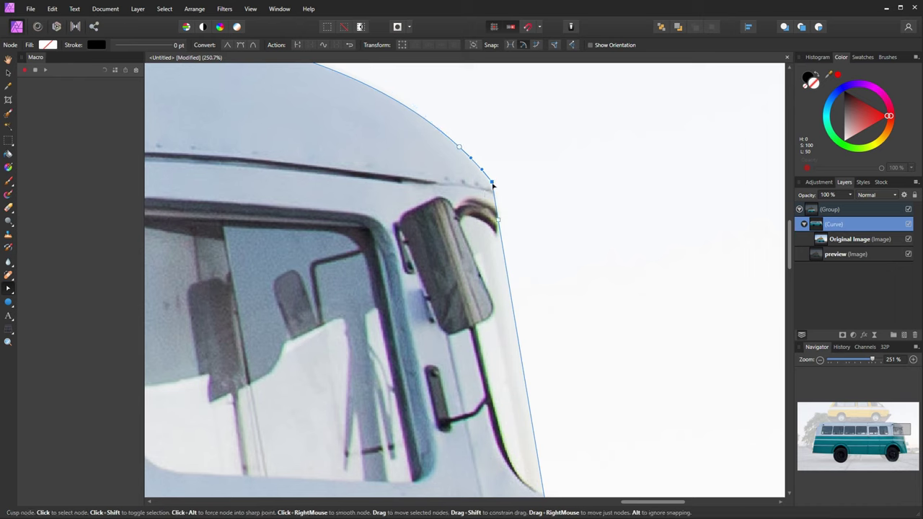
left_click(250, 46)
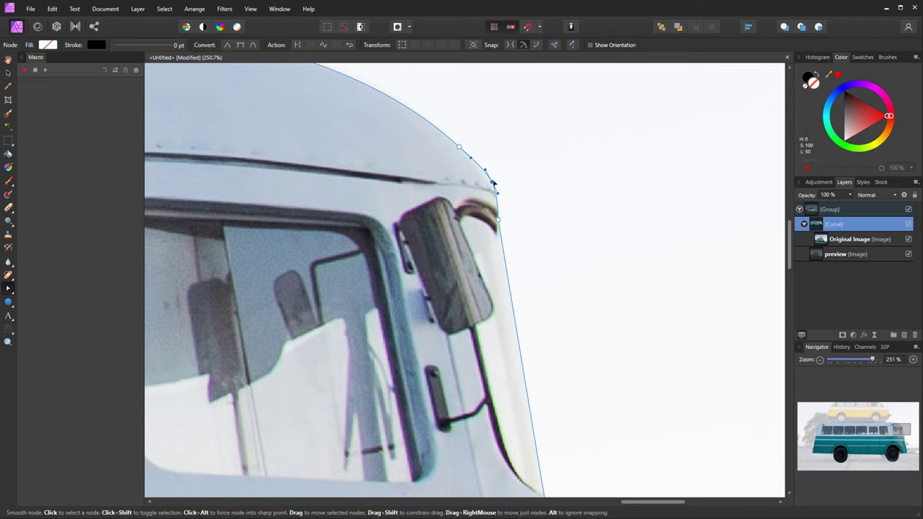
left_click_drag(494, 183, 490, 183)
left_click(529, 173)
- Hide the faded preview layer so the bus cut-out shows on plain white
scroll(529, 228, "down", 5)
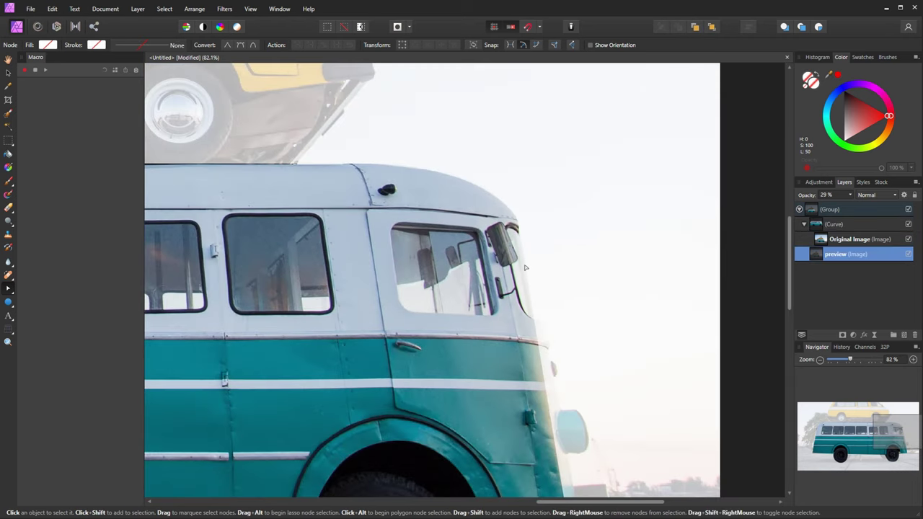
scroll(525, 267, "down", 3)
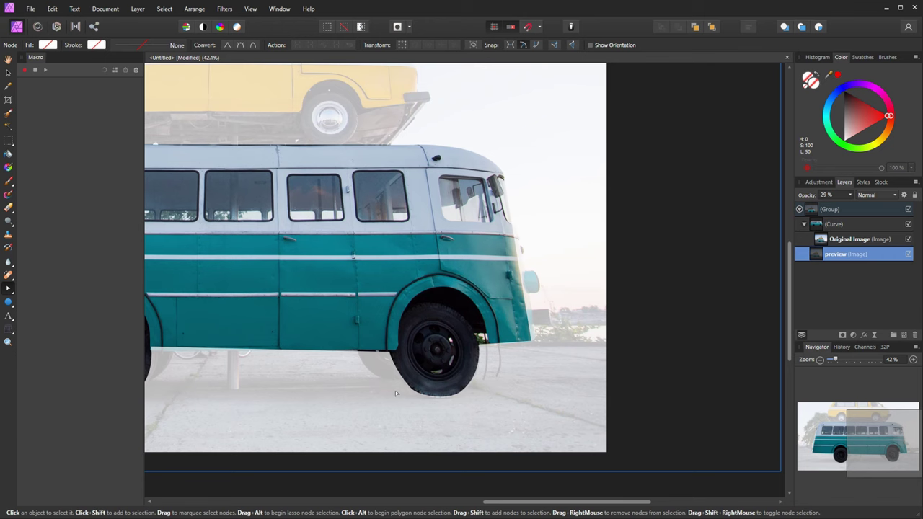
scroll(487, 354, "up", 4)
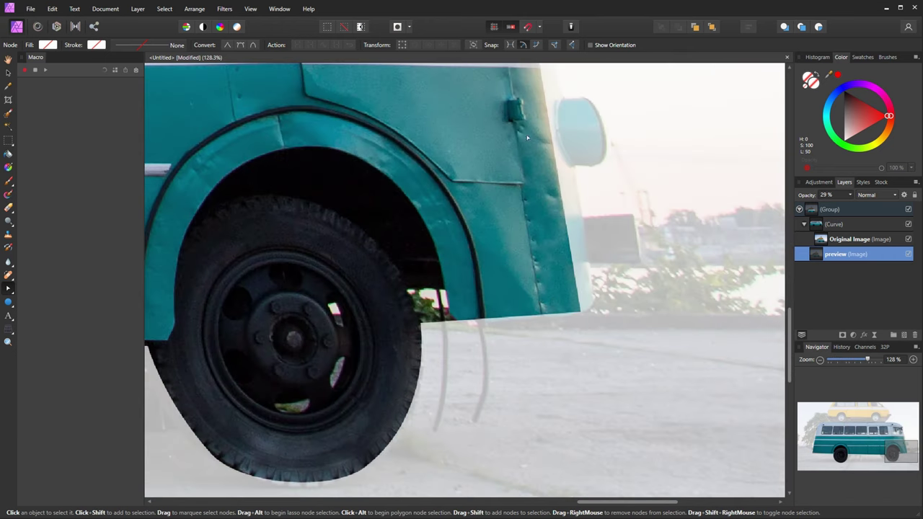
scroll(567, 247, "down", 3)
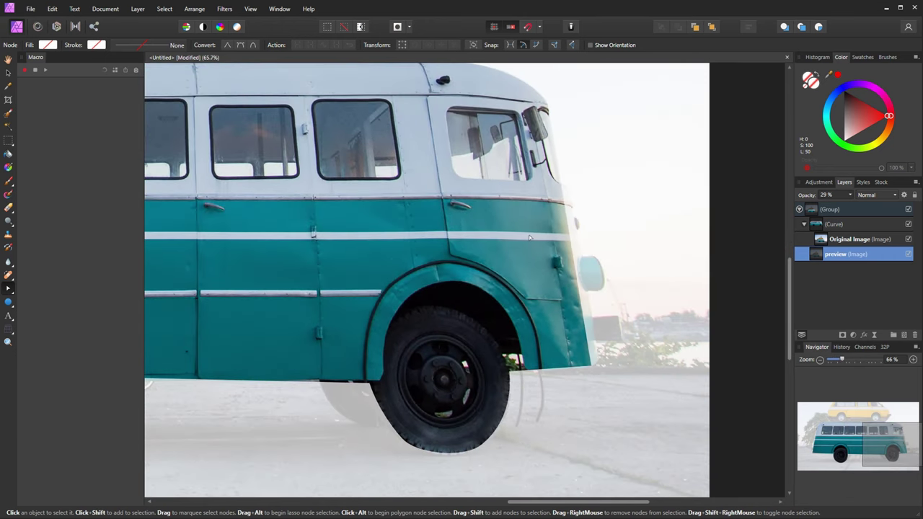
scroll(603, 328, "up", 1)
scroll(603, 328, "left", 3)
scroll(603, 328, "down", 1)
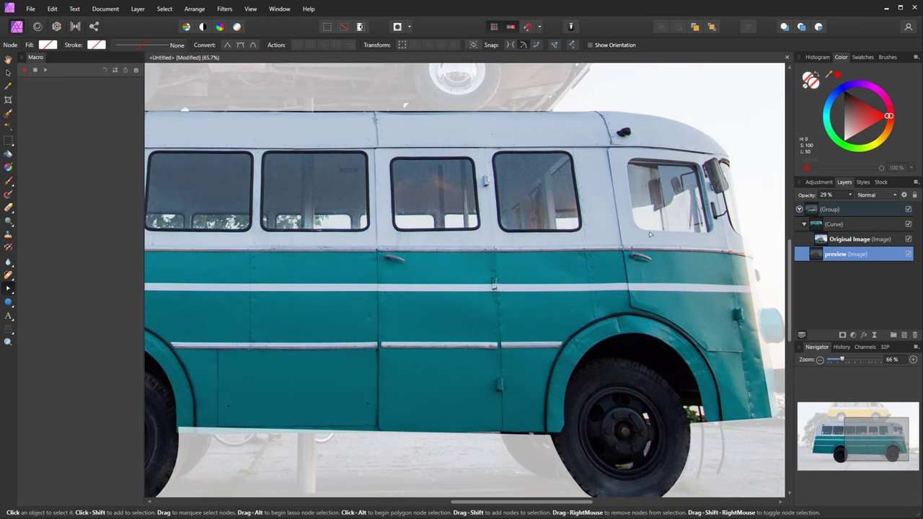
scroll(786, 264, "down", 3)
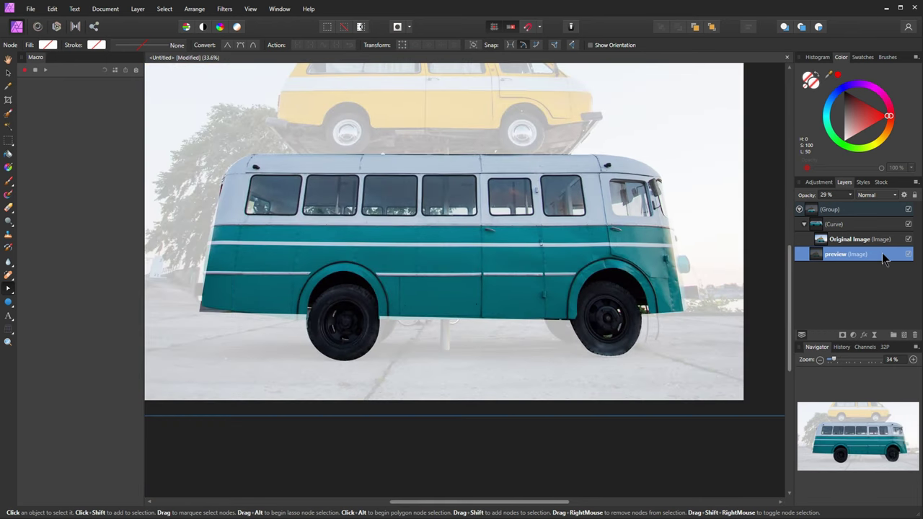
left_click(907, 254)
scroll(542, 218, "up", 1)
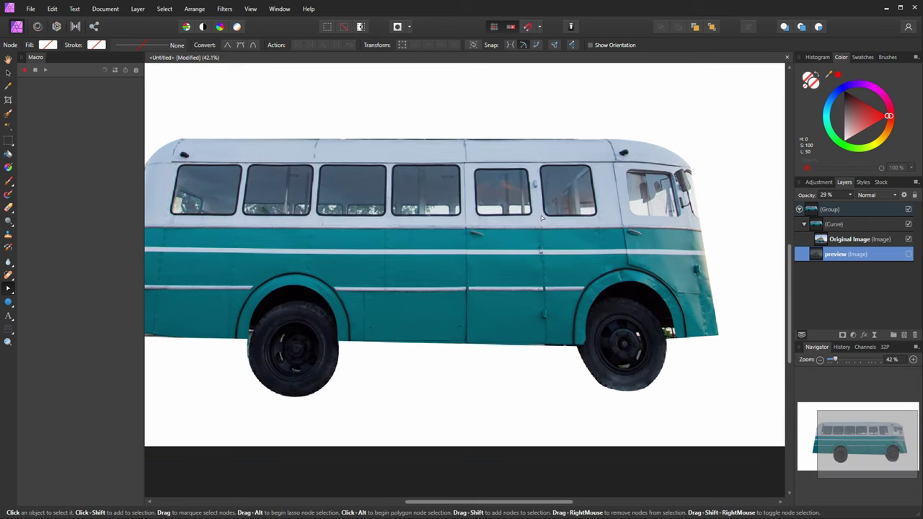
scroll(542, 218, "up", 2)
scroll(546, 113, "up", 2)
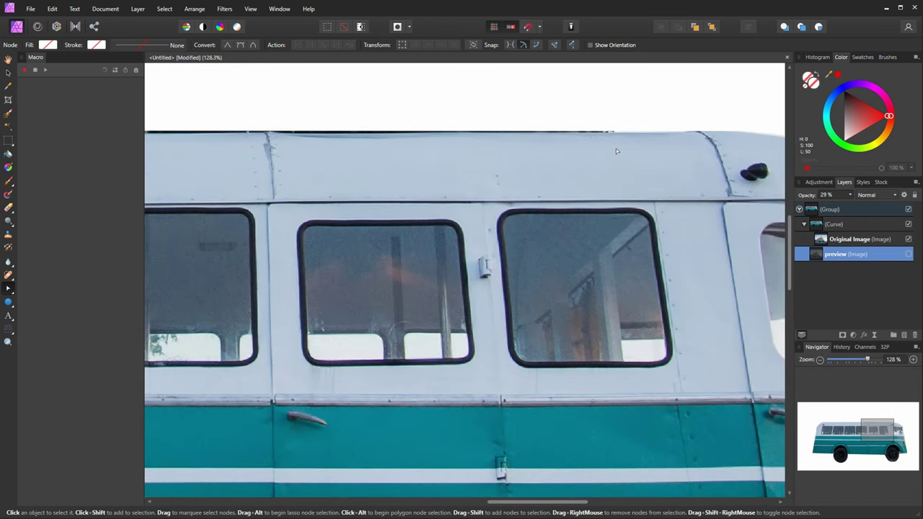
scroll(616, 150, "up", 2)
left_click_drag(603, 147, 565, 167)
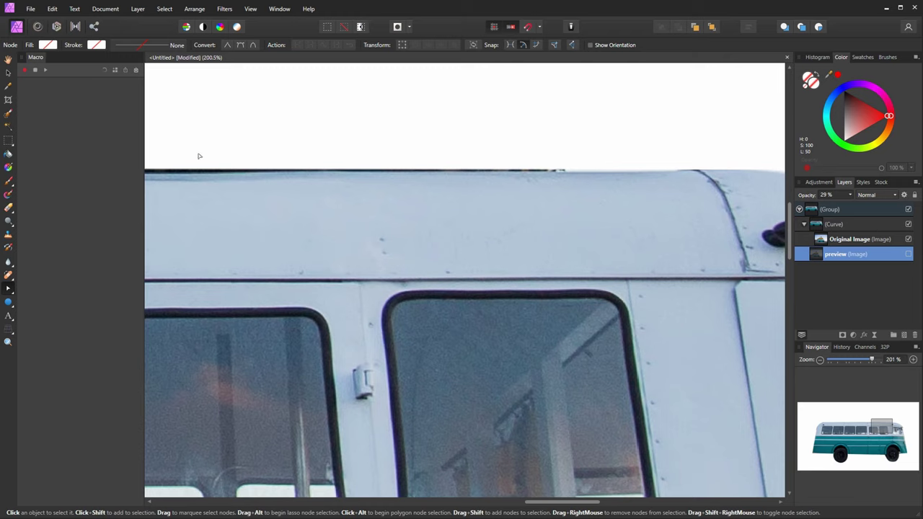
left_click(836, 224)
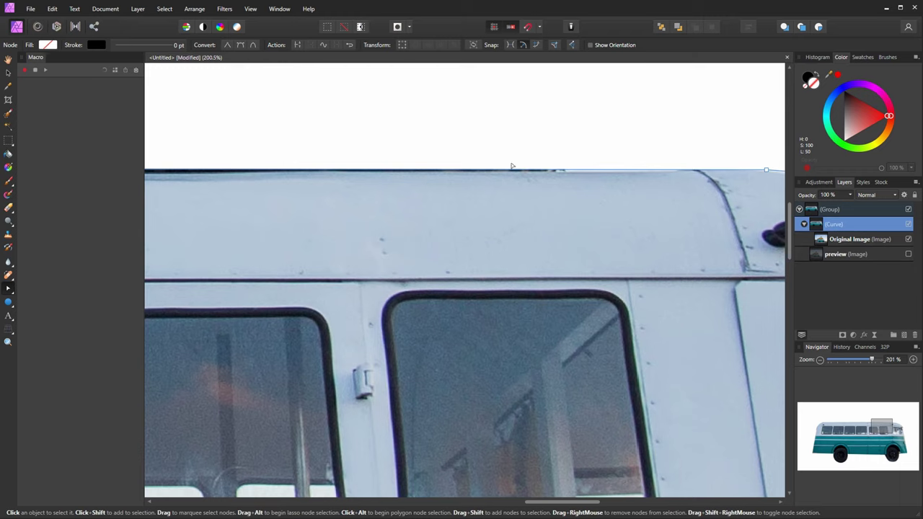
scroll(511, 165, "down", 5)
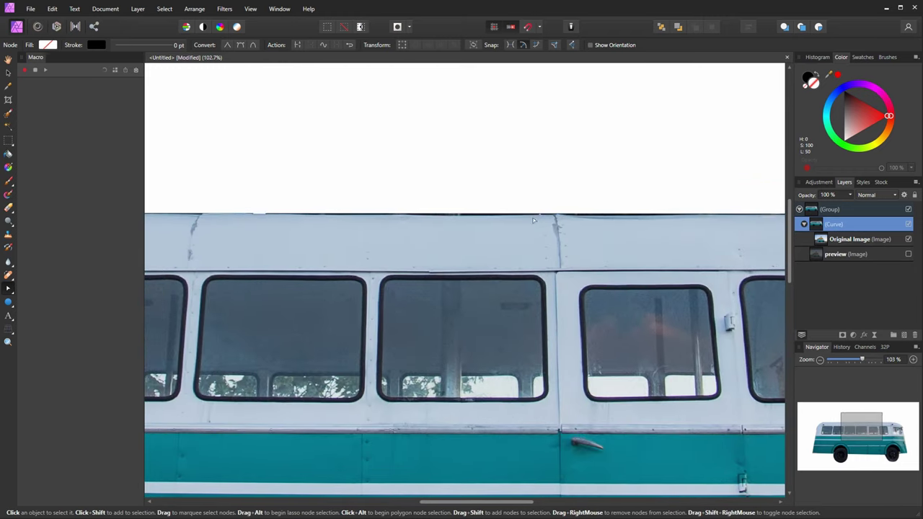
scroll(336, 229, "left", 5)
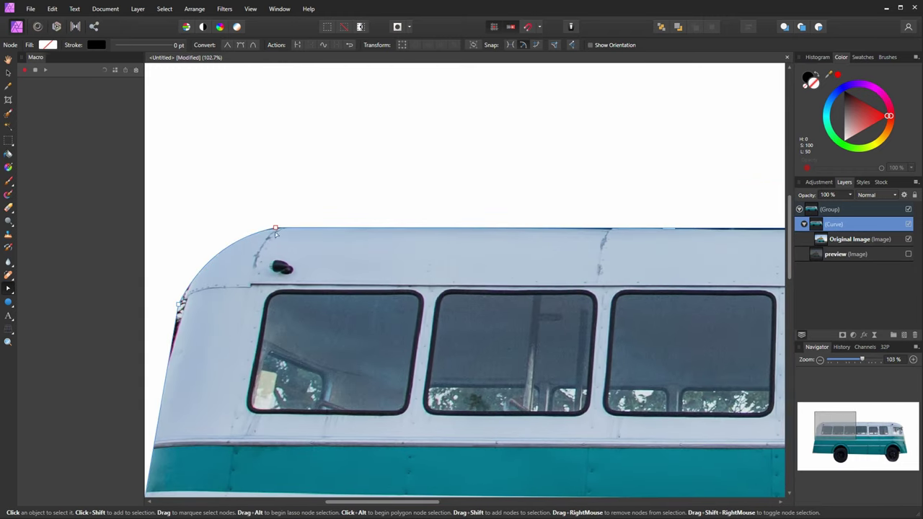
left_click(274, 229)
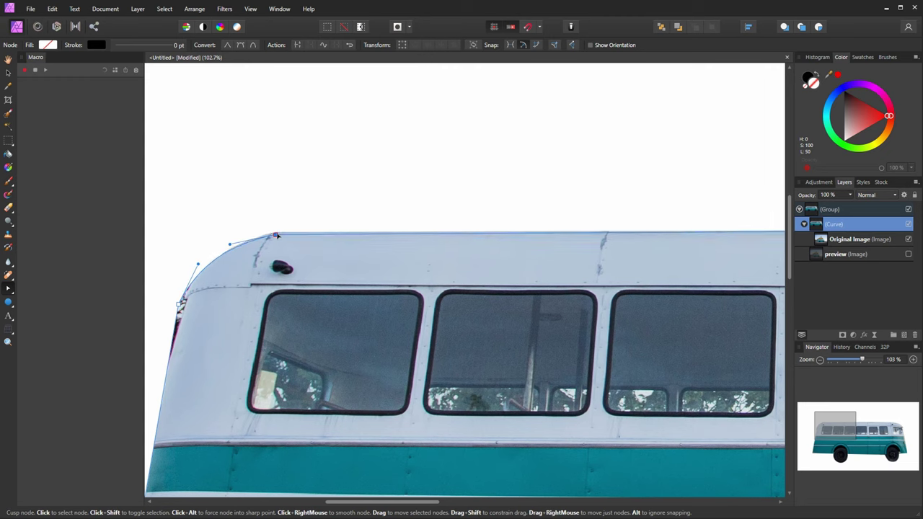
scroll(338, 269, "right", 5)
scroll(506, 256, "right", 5)
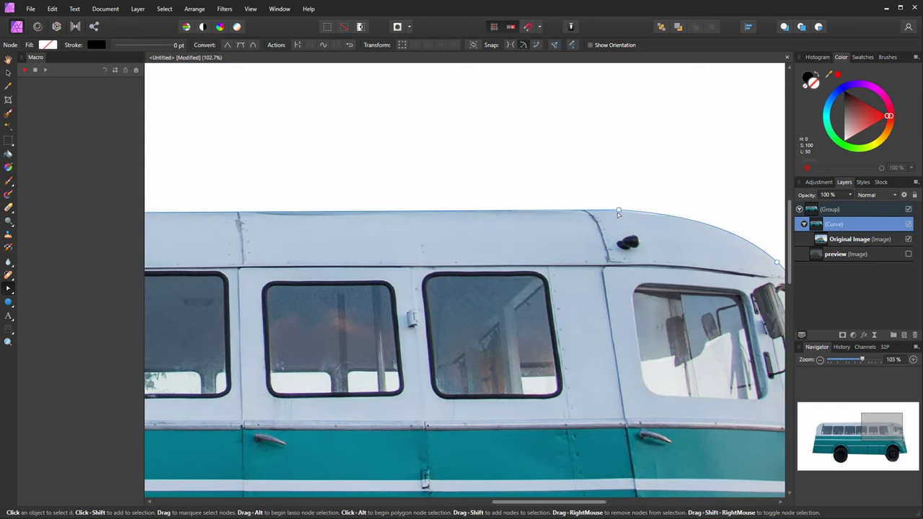
left_click(624, 176)
- Select the bus Group layer and make the preview layer visible again
scroll(556, 238, "down", 6)
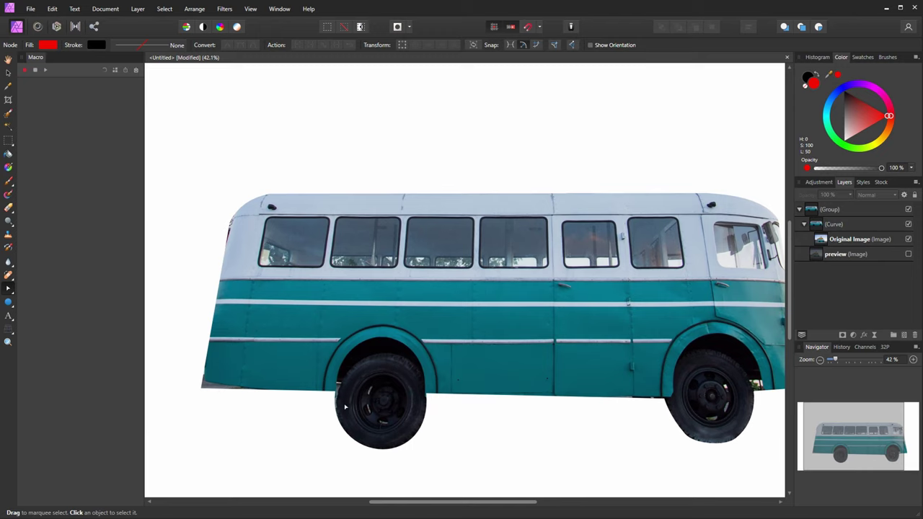
scroll(485, 434, "up", 3)
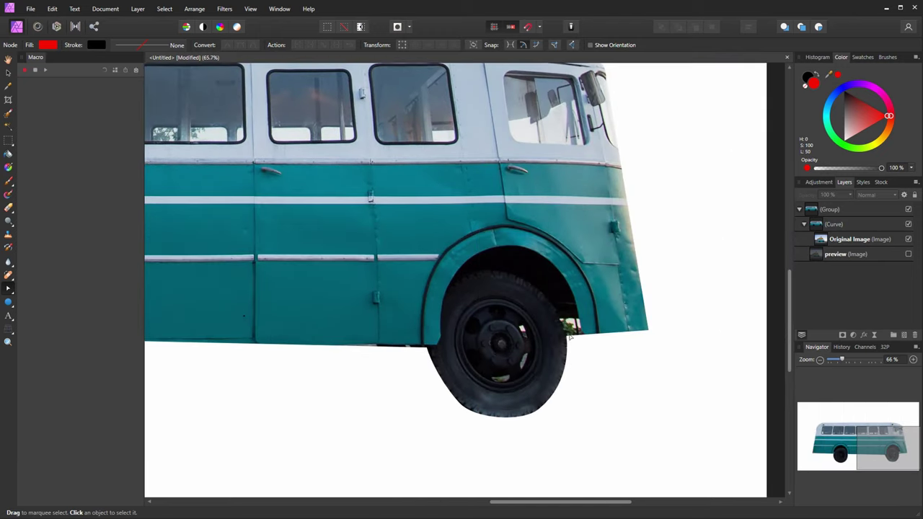
scroll(568, 335, "up", 2)
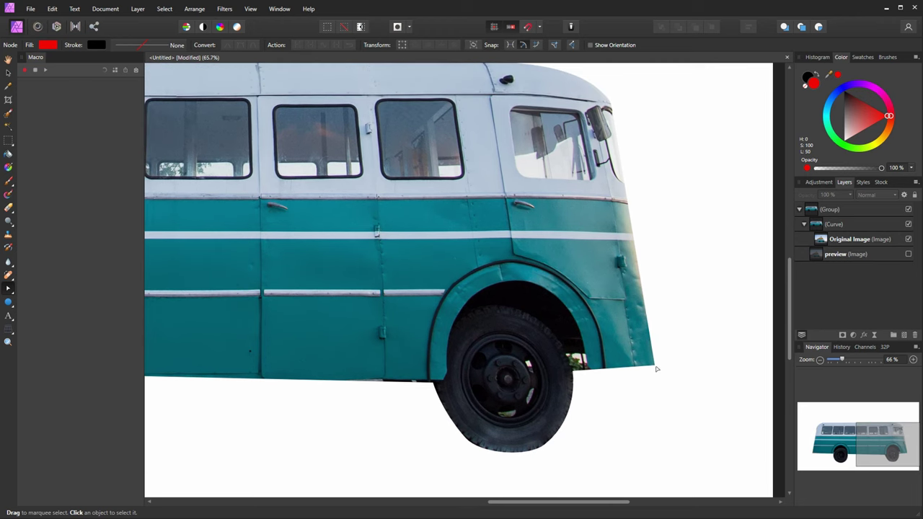
left_click(653, 365)
scroll(653, 366, "down", 3)
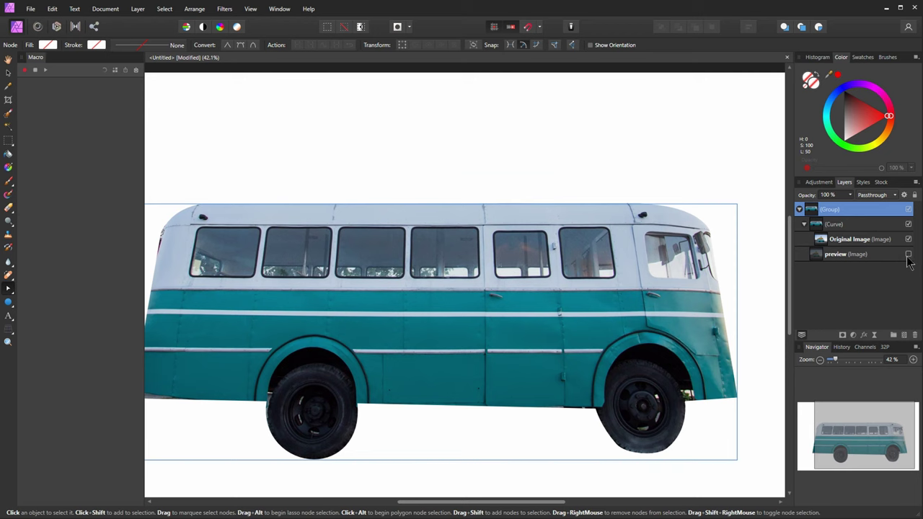
left_click(907, 254)
double_click(858, 210)
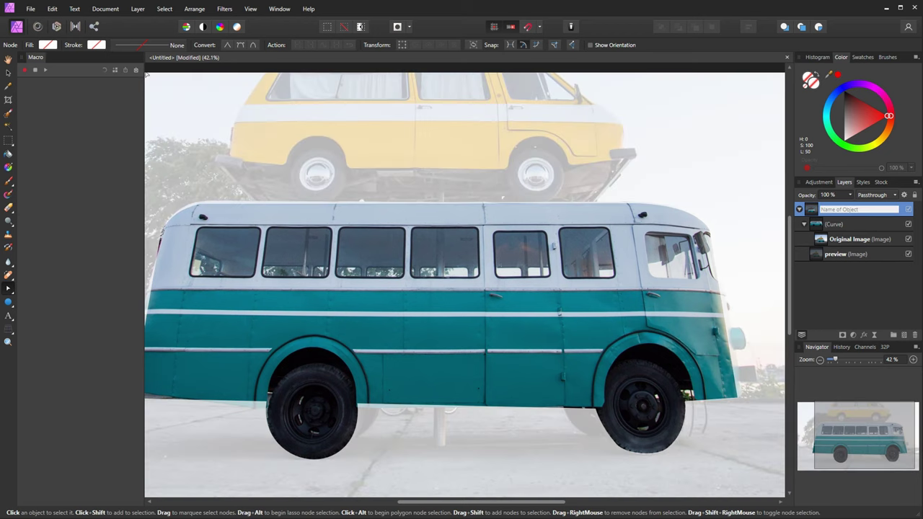
- Move the bus group slightly right with the Move tool, then hide the preview and deselect
left_click(8, 72)
left_click_drag(431, 258, 460, 258)
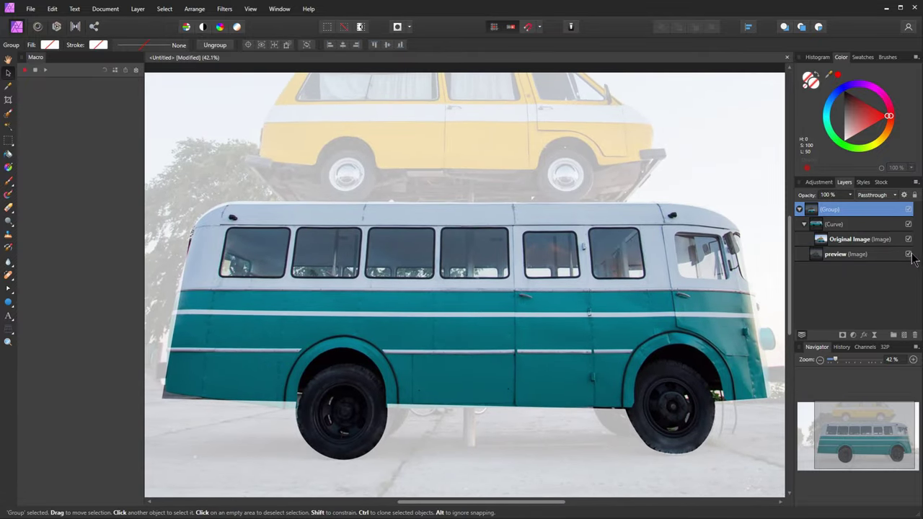
left_click(908, 254)
left_click(889, 264)
scroll(279, 275, "down", 2)
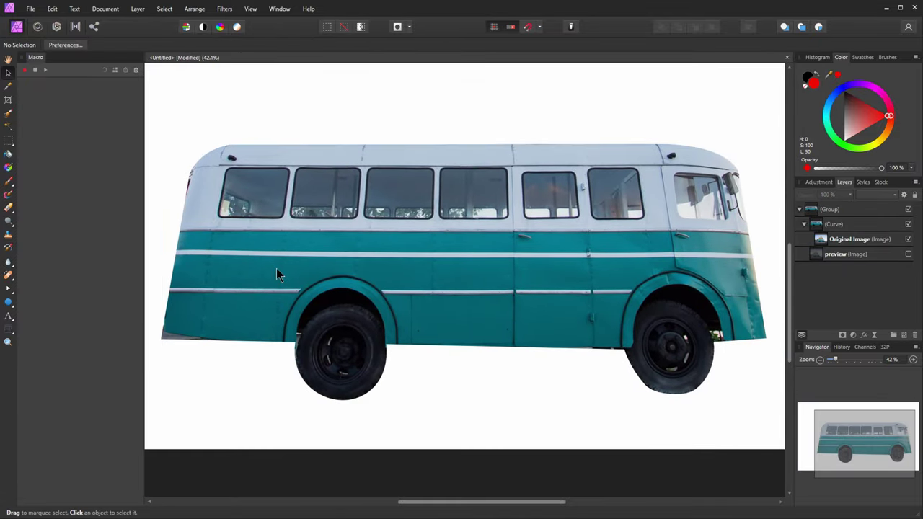